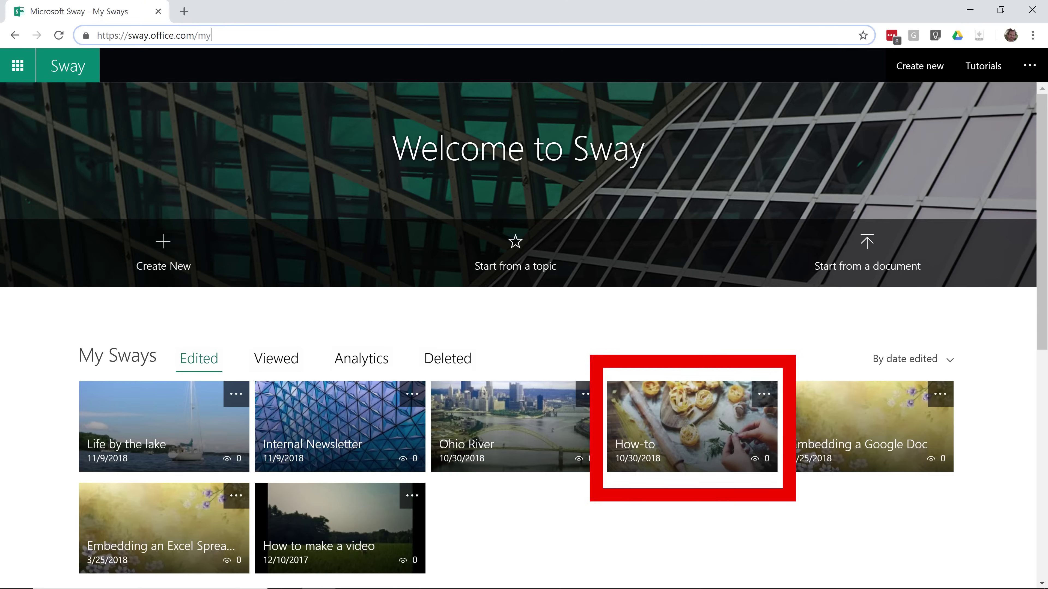
Open the How-to Sway, look through its steps up to the More Info section, and return to My Sways.
left_click(692, 425)
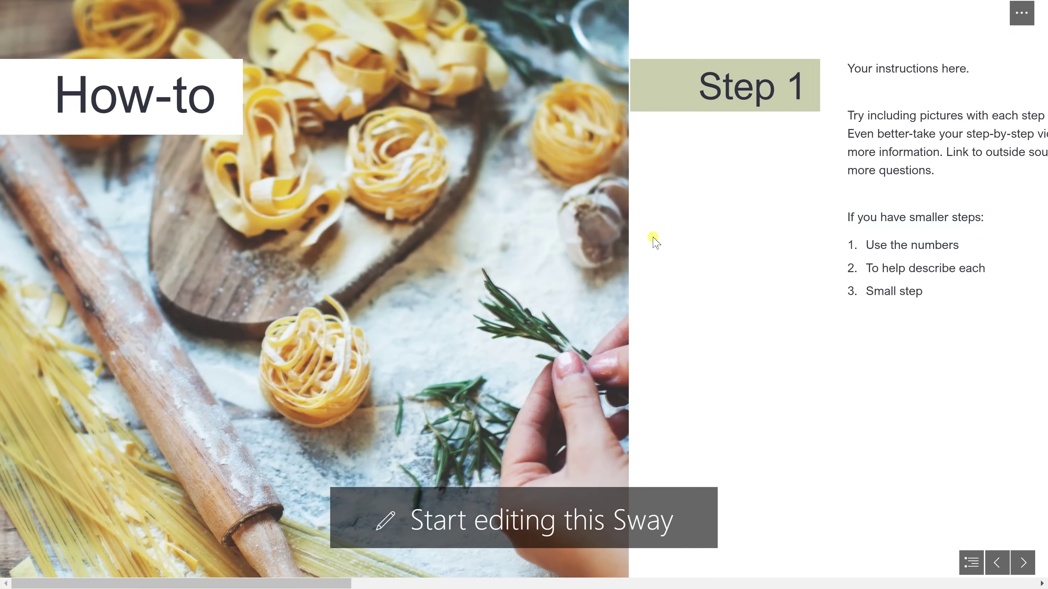
scroll(655, 242, "down", 5)
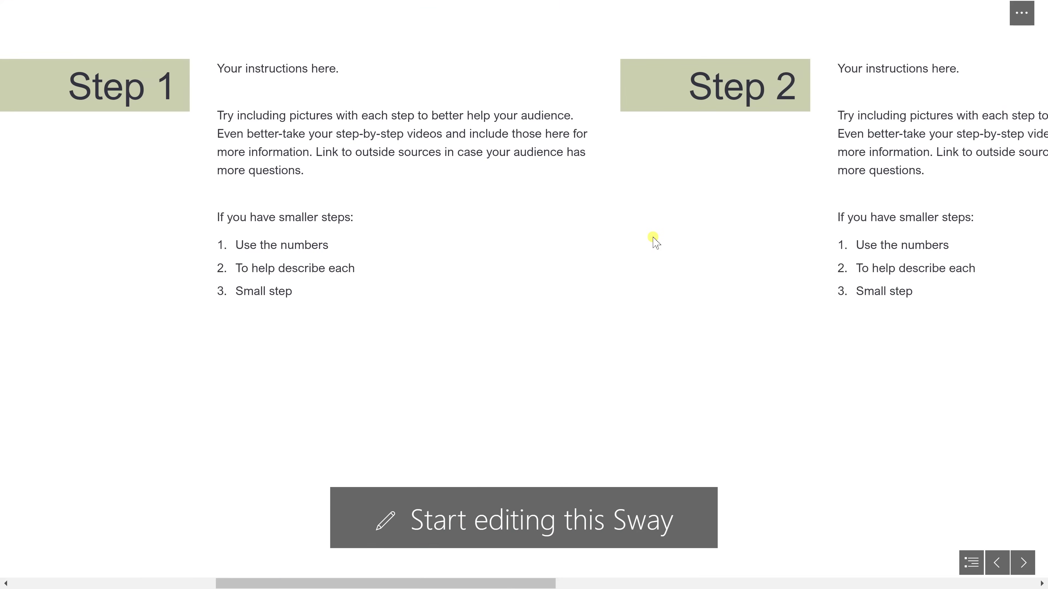
scroll(656, 243, "down", 3)
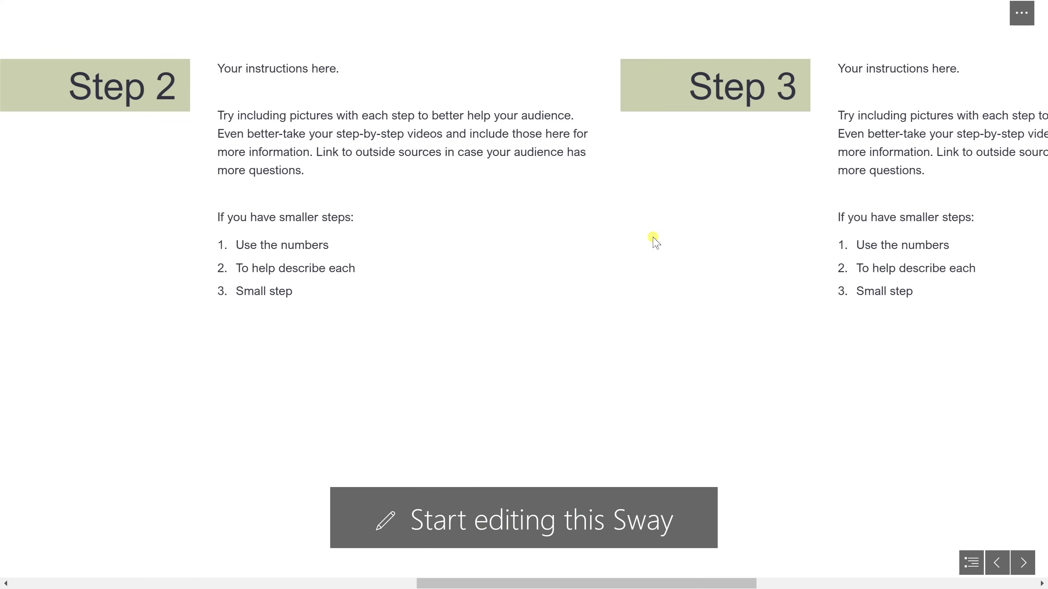
scroll(655, 243, "down", 3)
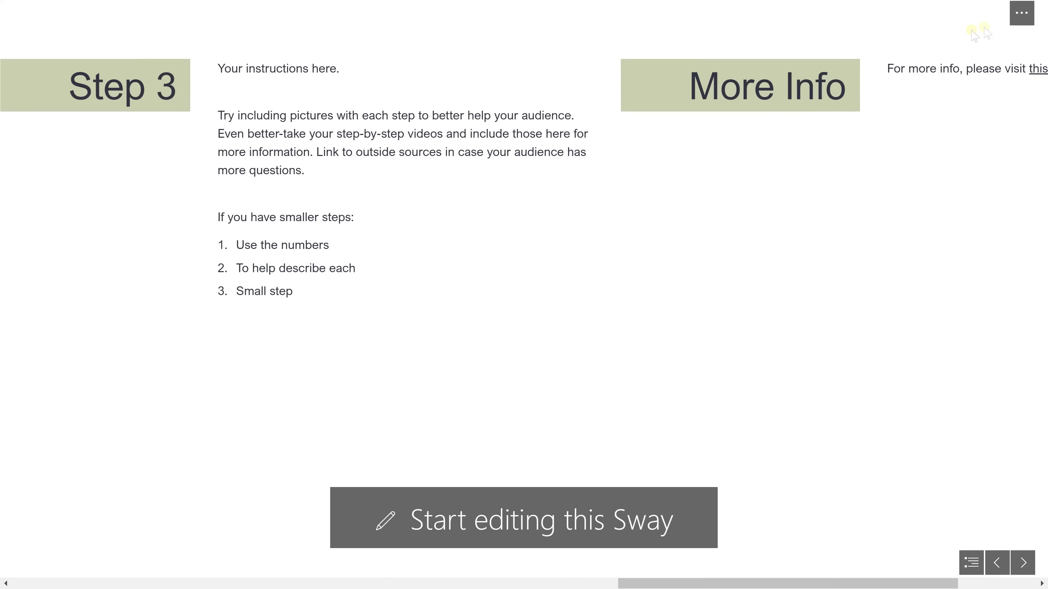
left_click(1017, 20)
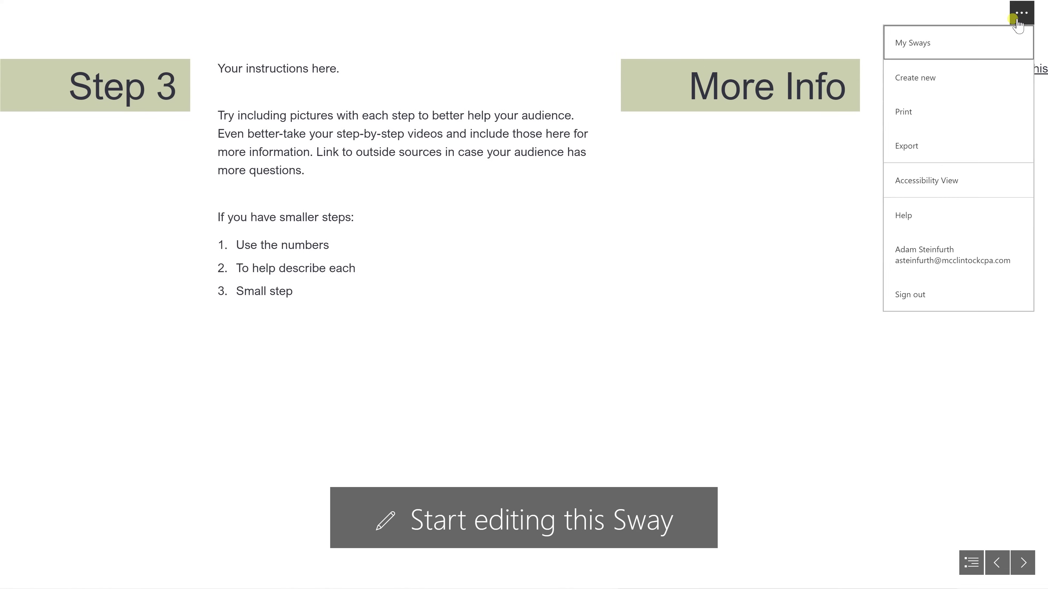
left_click(993, 40)
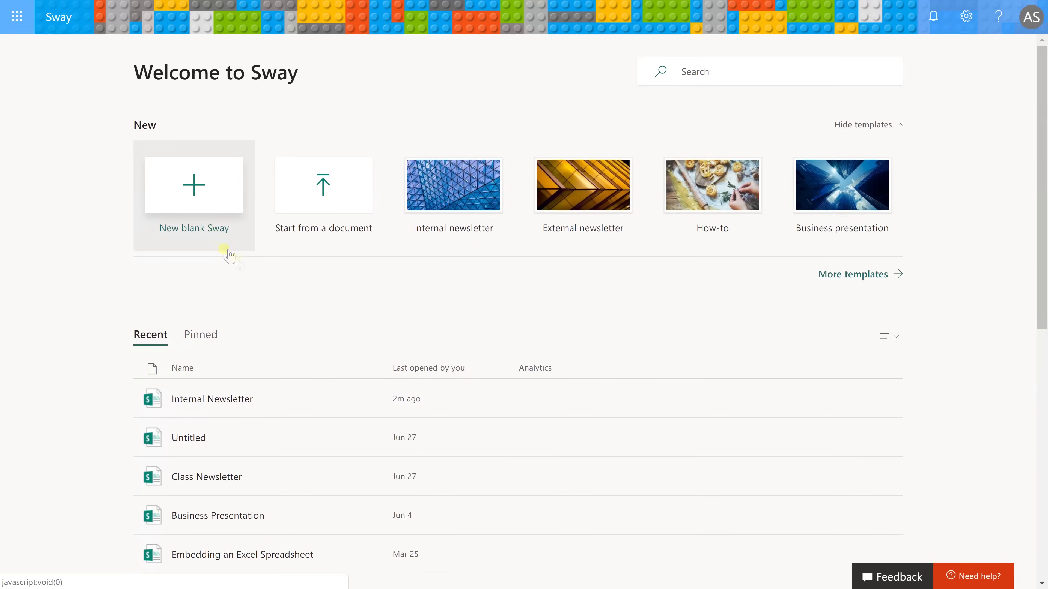
Create a new blank Sway and title it "Life by the lake".
left_click(217, 193)
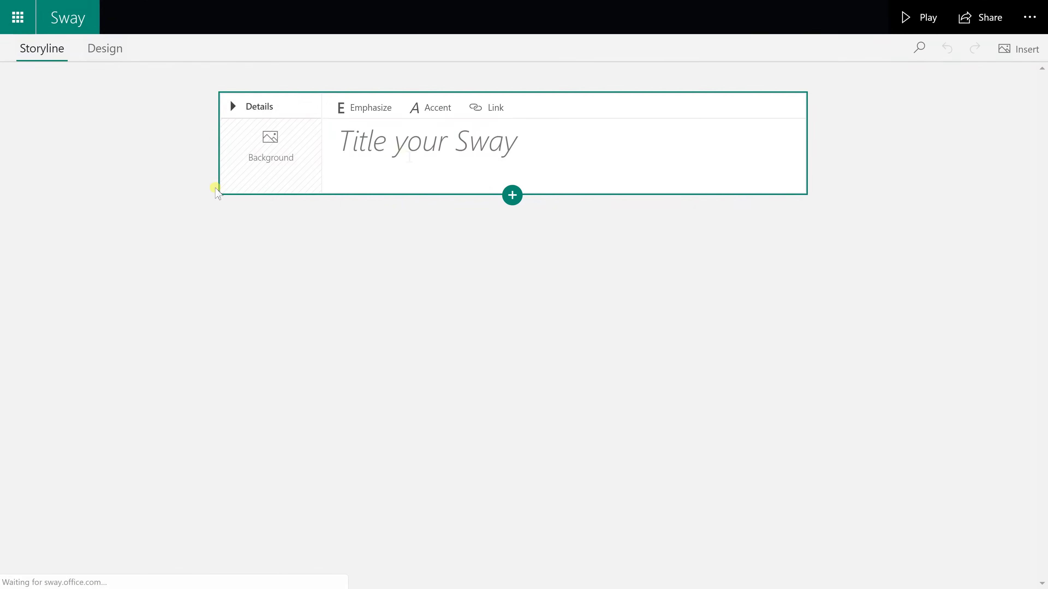
left_click(410, 156)
type("Life by the lake")
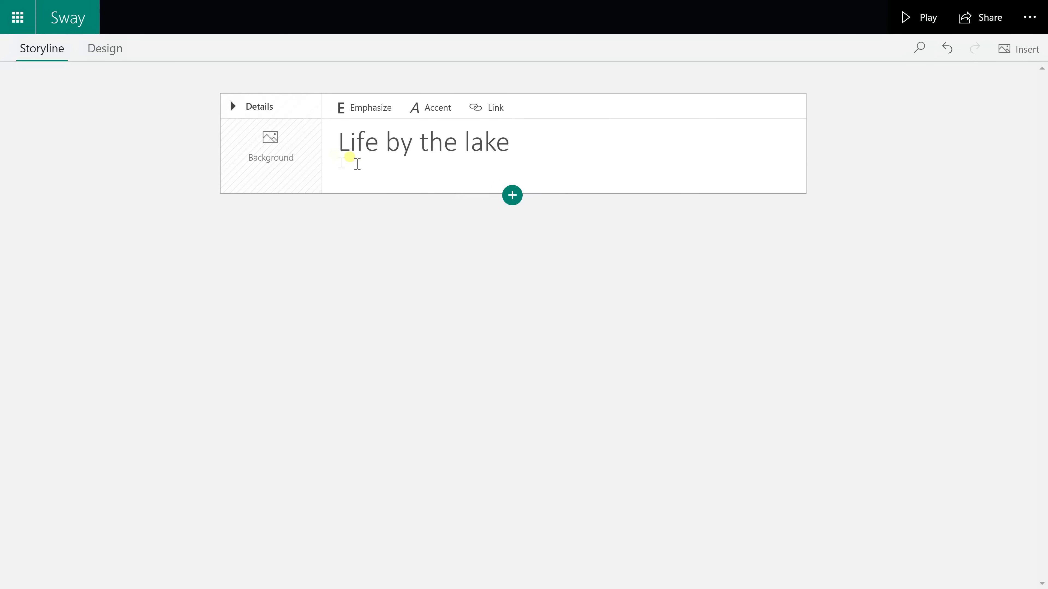
Set the sailboat picture from the device as the title card's background.
left_click(291, 161)
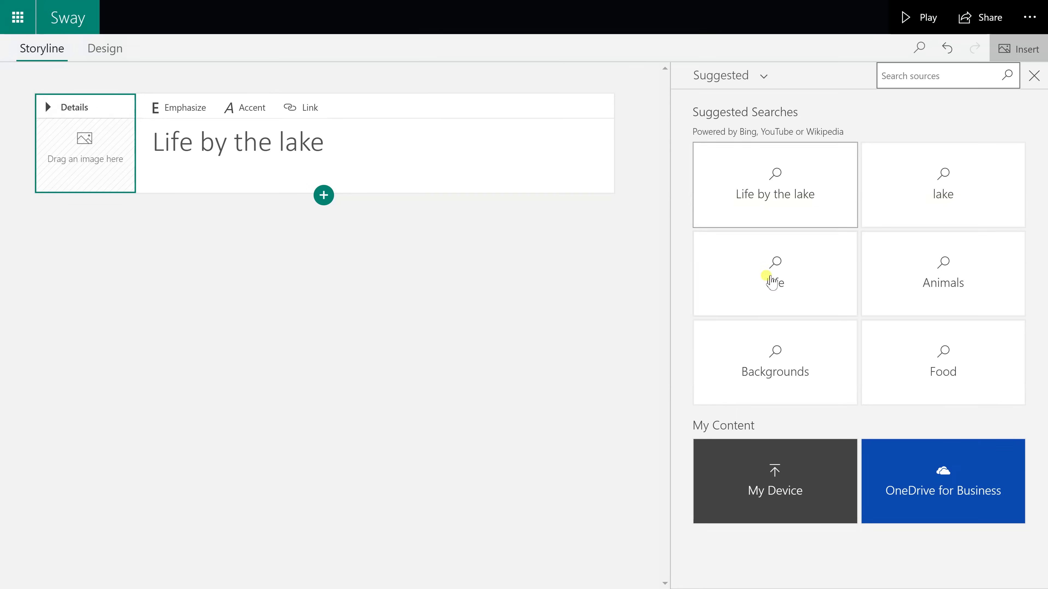
left_click(753, 475)
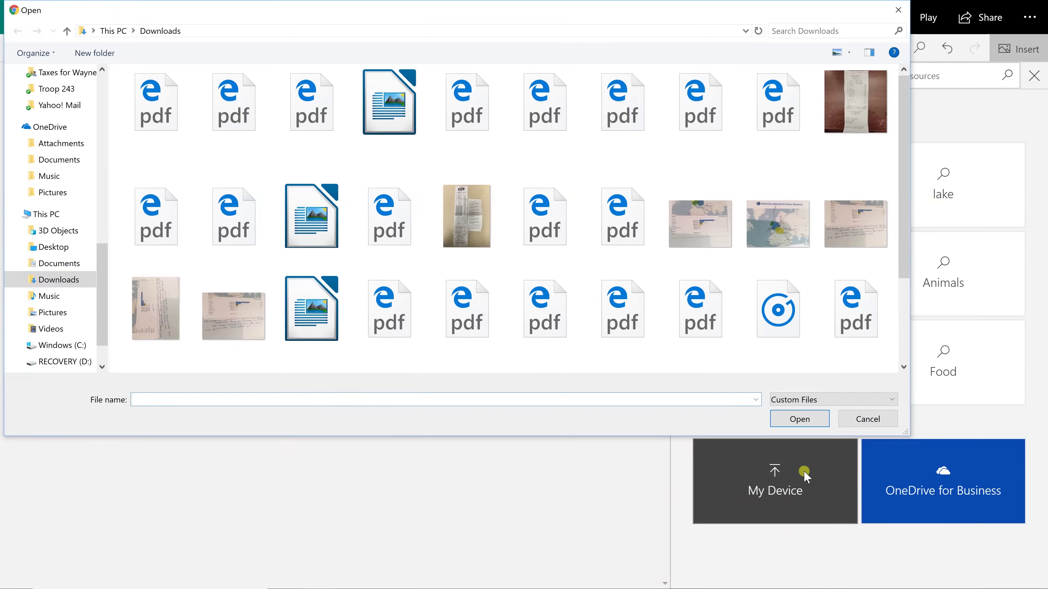
key("Escape")
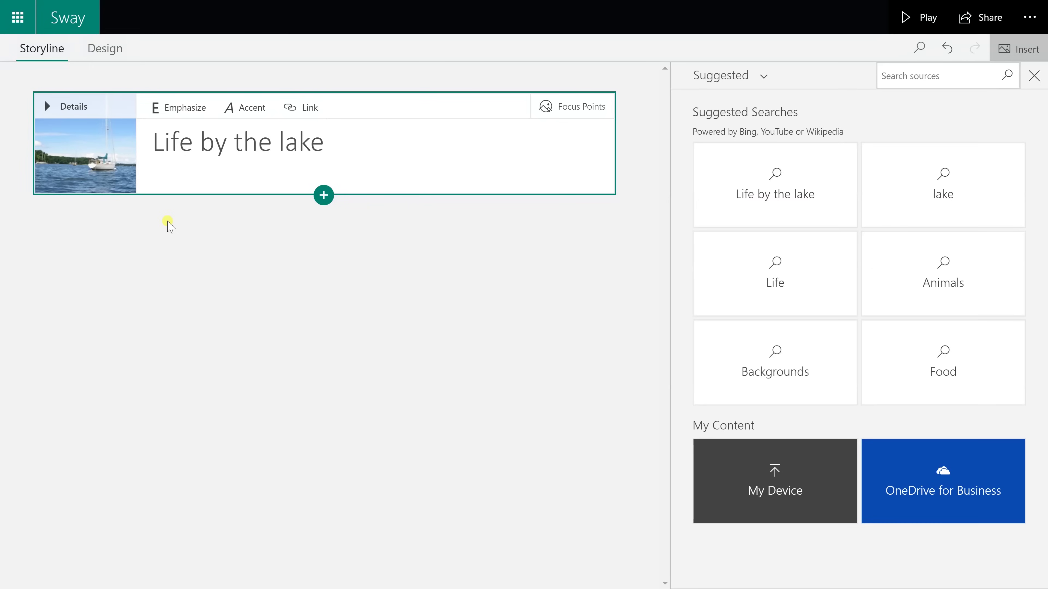
left_click(151, 203)
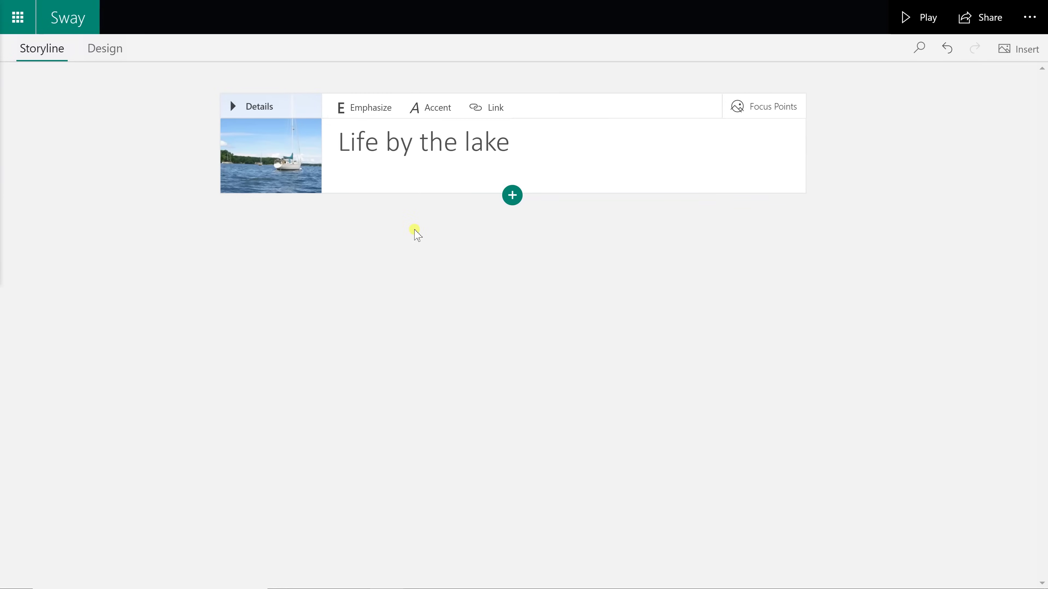
Add a Heading 1 card below the title card with the text "Learn the types of knots".
left_click(514, 196)
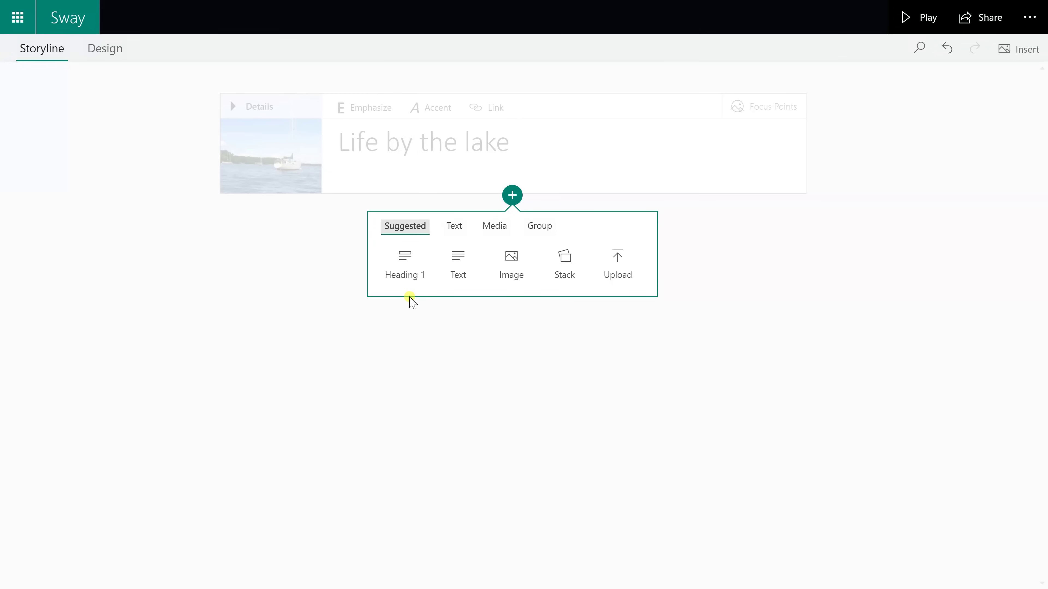
left_click(406, 276)
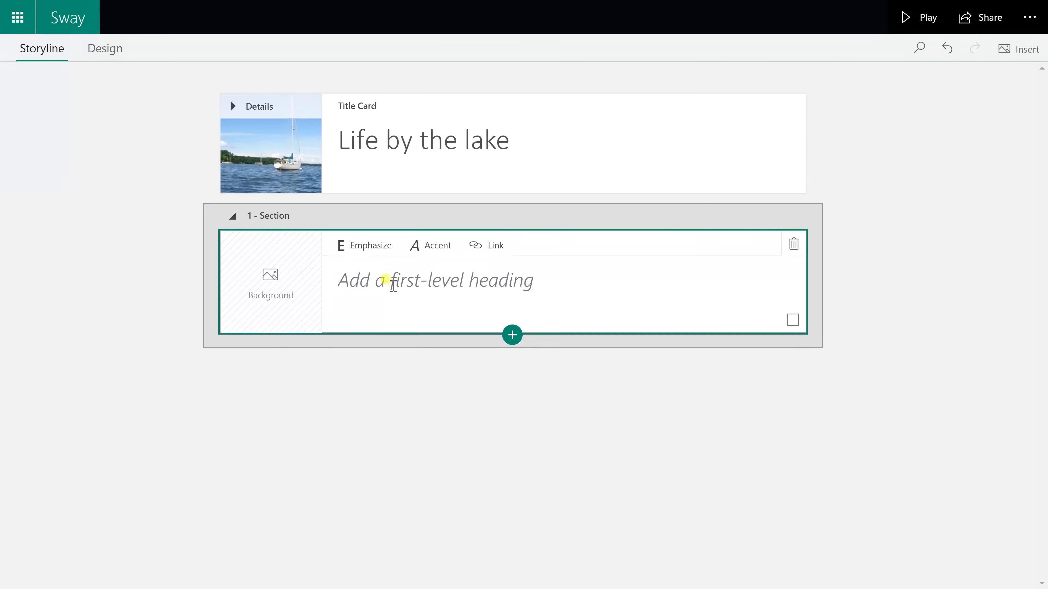
left_click(406, 276)
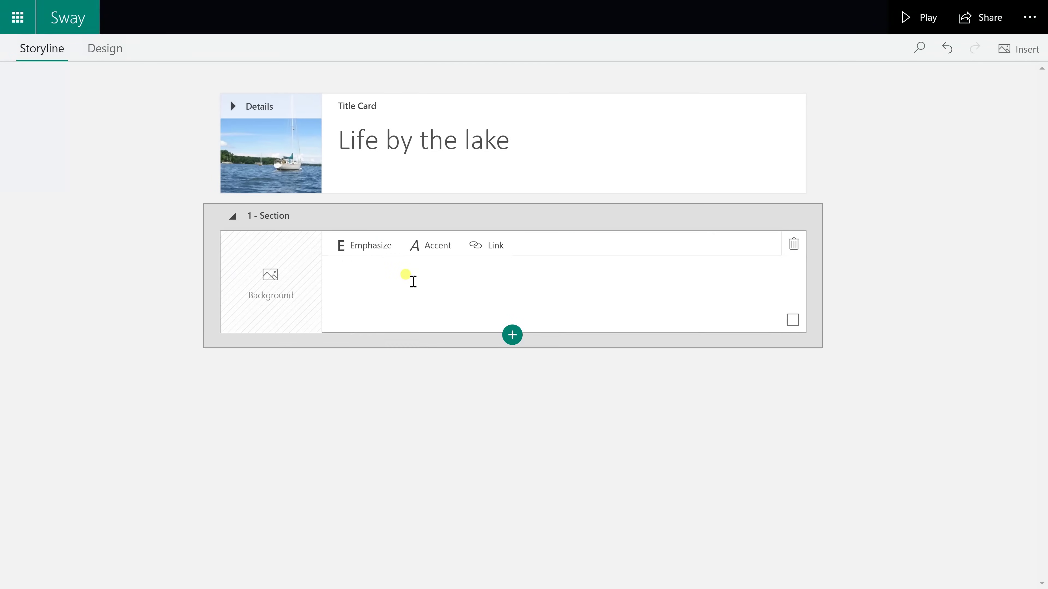
type("Learn the types of knots")
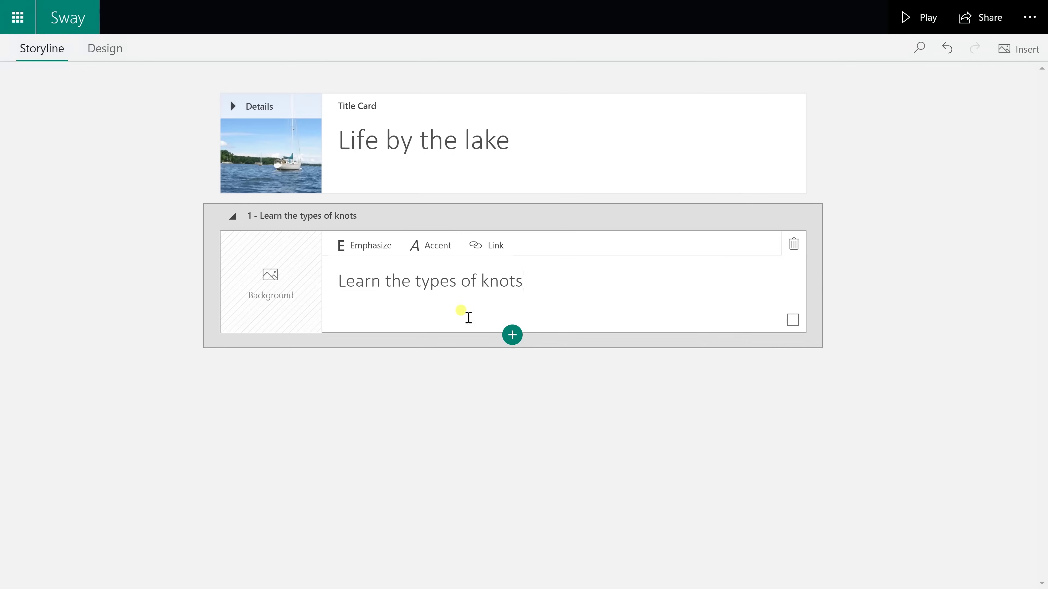
Add a text card under the heading with three lines: "Learn how to join ropes", "Learn how to make a loop" and "Learn a square knot".
left_click(512, 335)
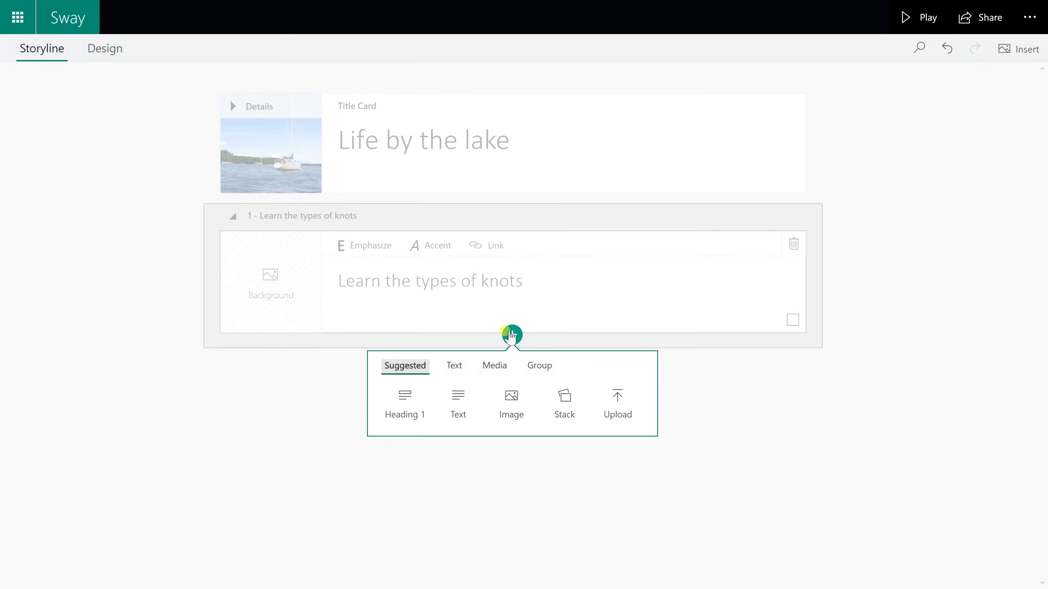
left_click(458, 396)
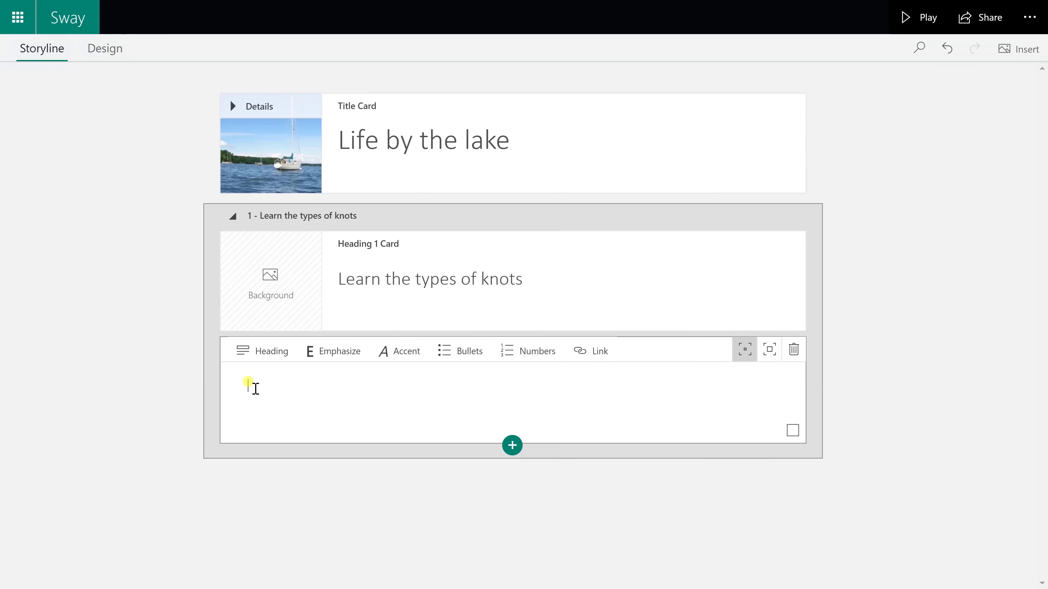
type("Learn how to ")
type("Learn how to make a loop")
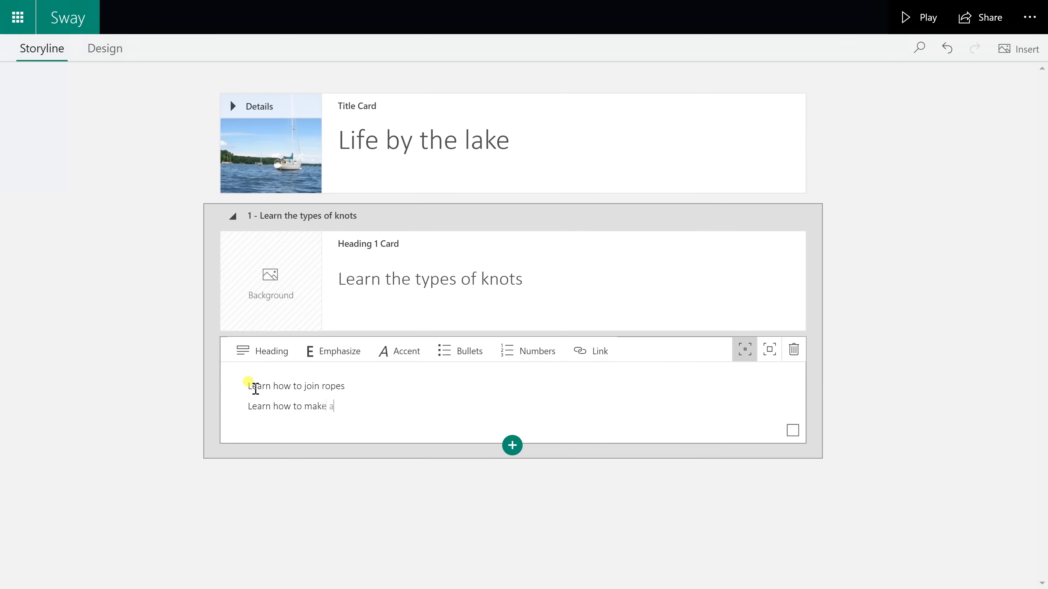
key("Return")
type("Learn a square knot")
Emphasize the line "Learn how to make a loop" in the text card.
left_click_drag(354, 406, 248, 407)
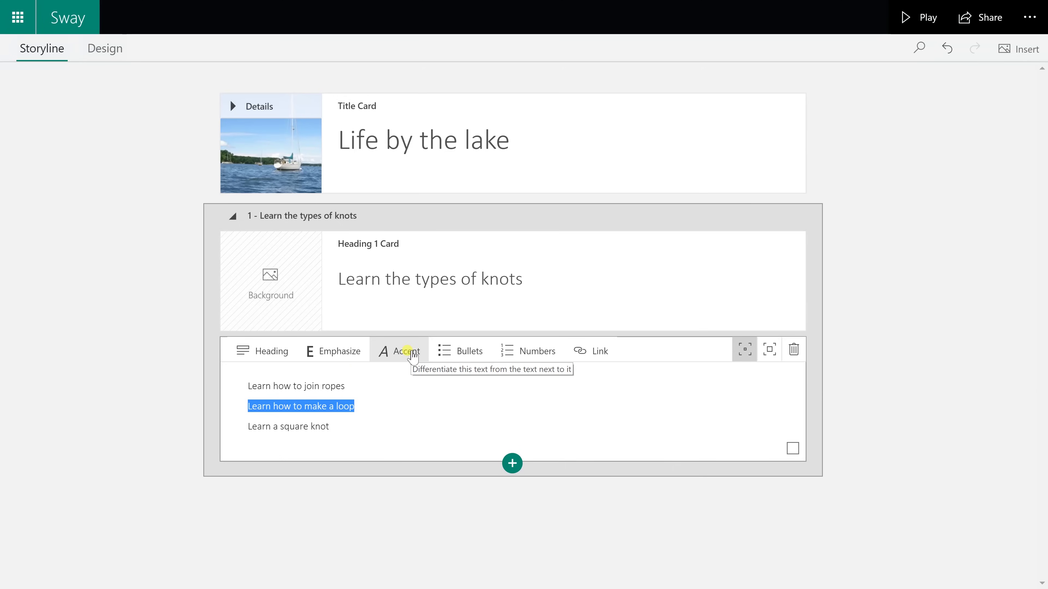
left_click(353, 361)
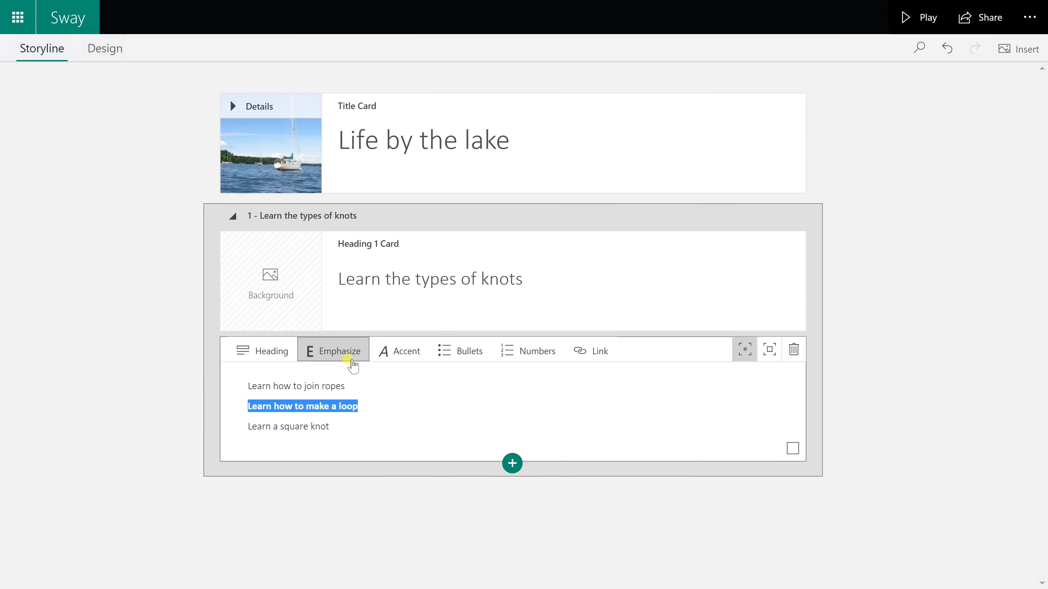
left_click(365, 410)
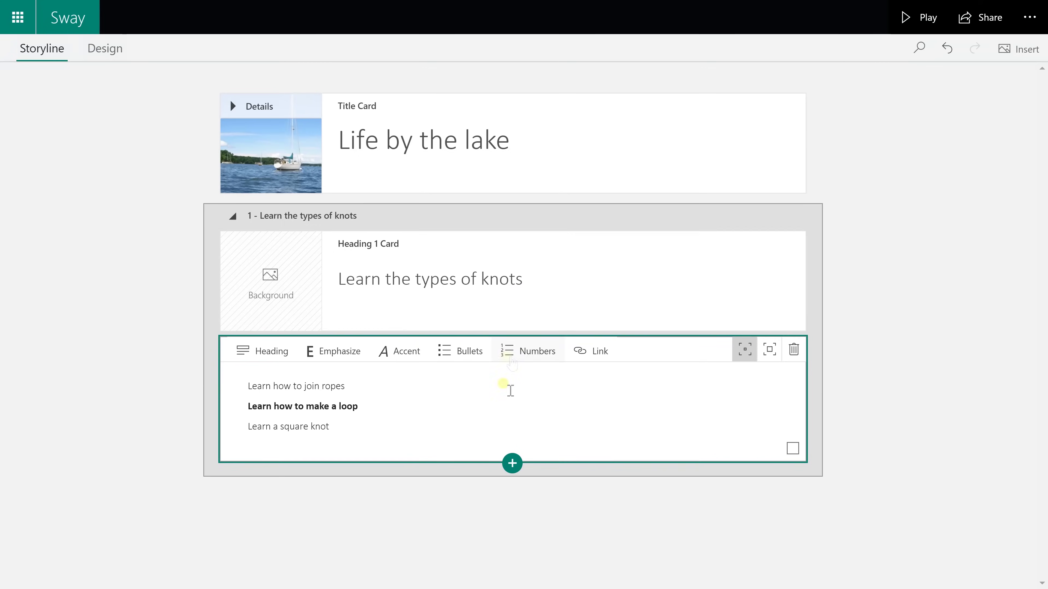
Insert a Comparison group below the text card in the knots section.
left_click(512, 463)
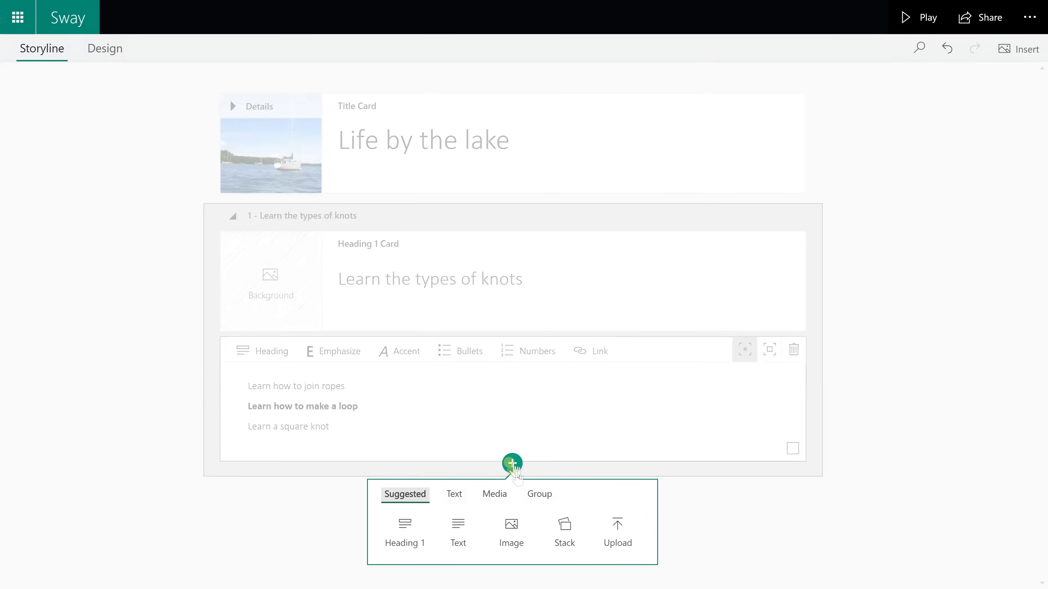
left_click(540, 495)
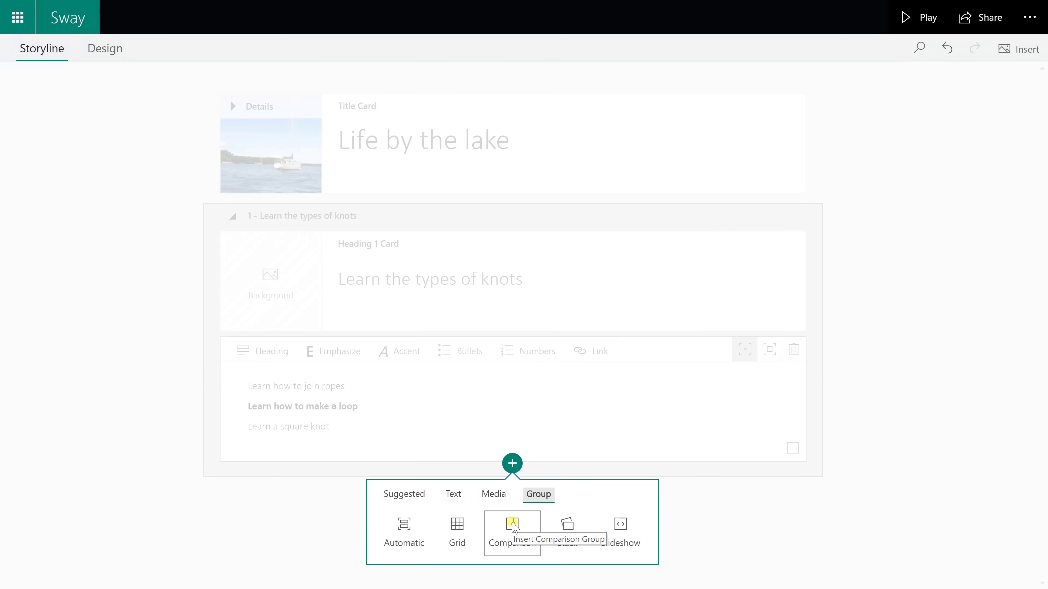
left_click(512, 525)
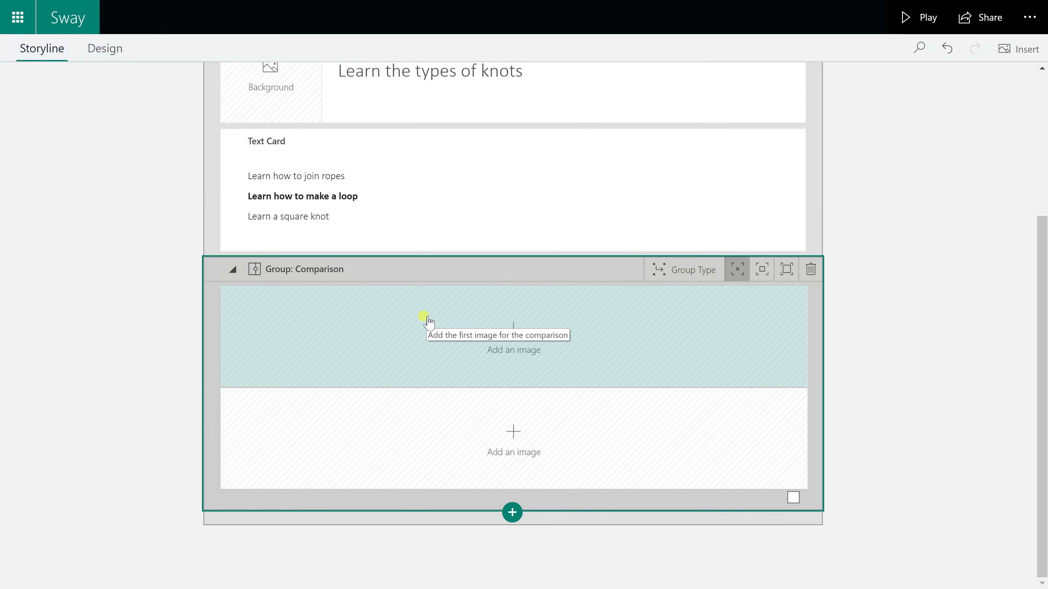
Upload cape cod may 03 b.jpg and boston may 03.jpg from the device and place them in the comparison group's first and second slots.
left_click(510, 333)
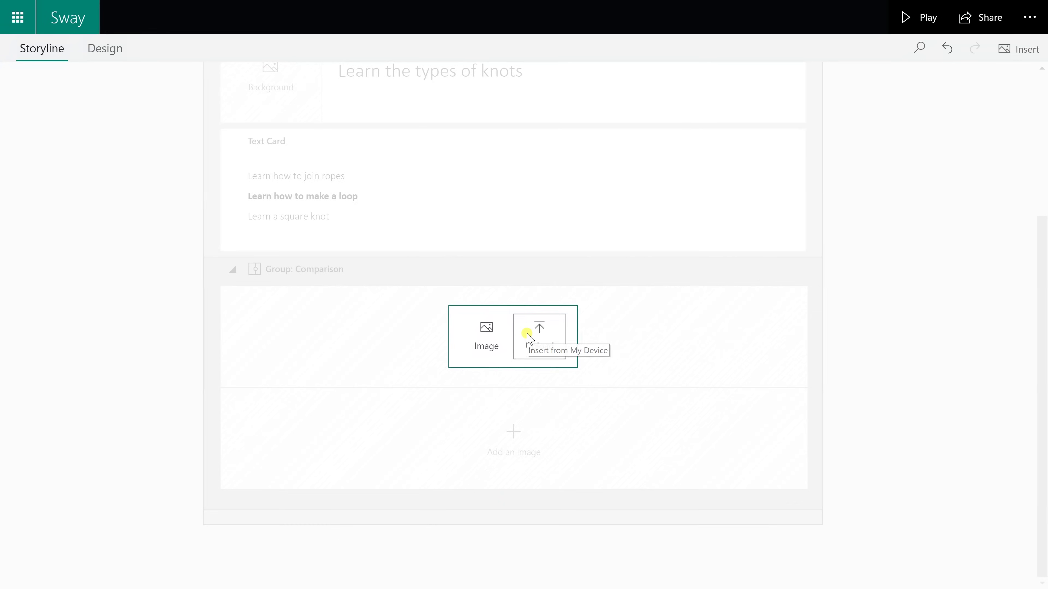
left_click(529, 337)
left_click(708, 202)
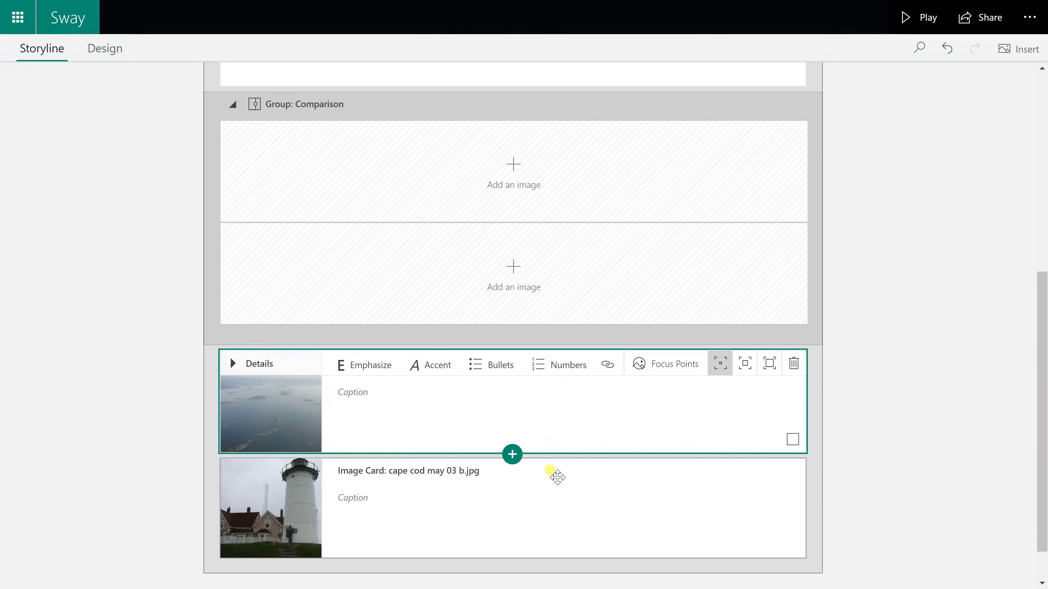
left_click_drag(555, 475, 569, 176)
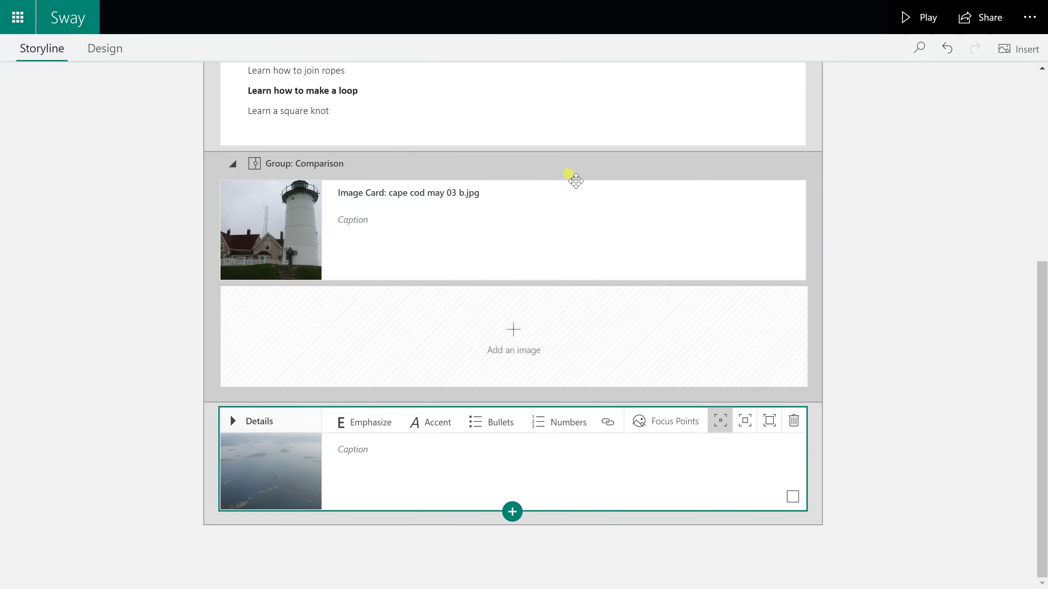
left_click_drag(542, 456, 561, 330)
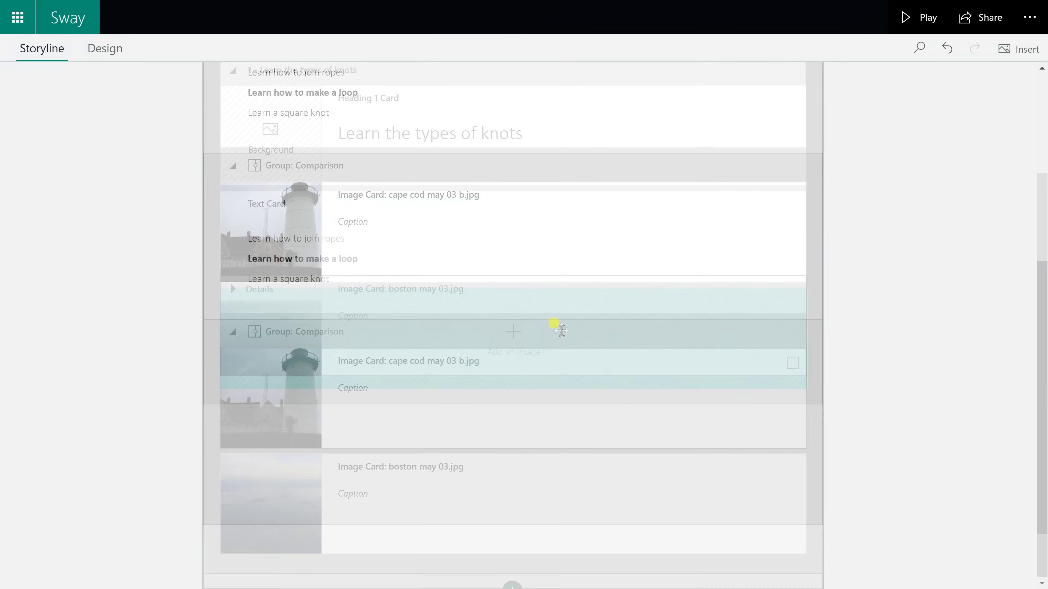
Caption the first comparison image "Lighthouse" and the second one "Water with islands".
scroll(491, 367, "down", 2)
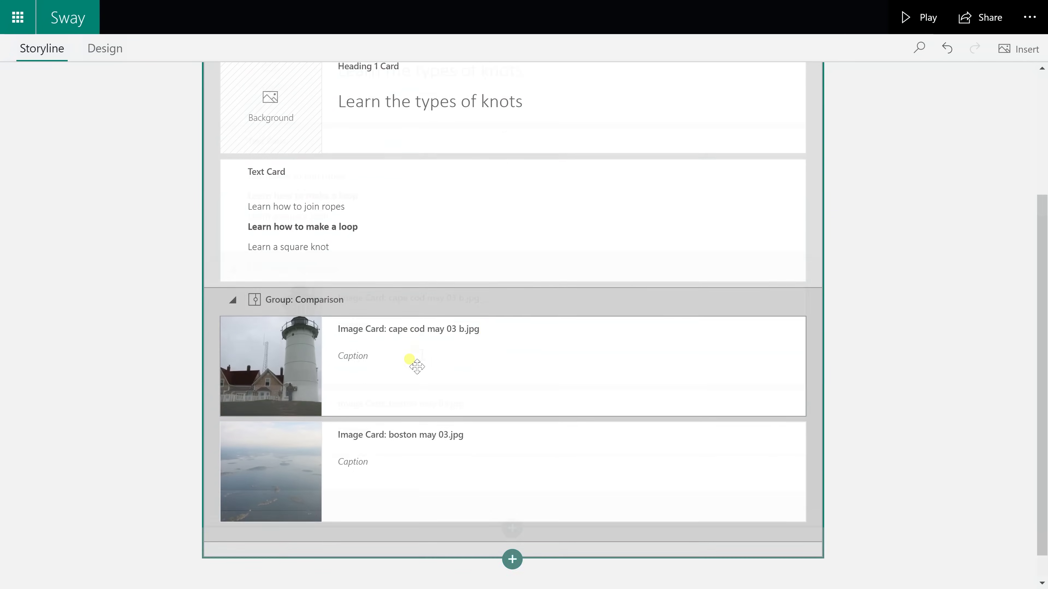
left_click(390, 322)
type("L")
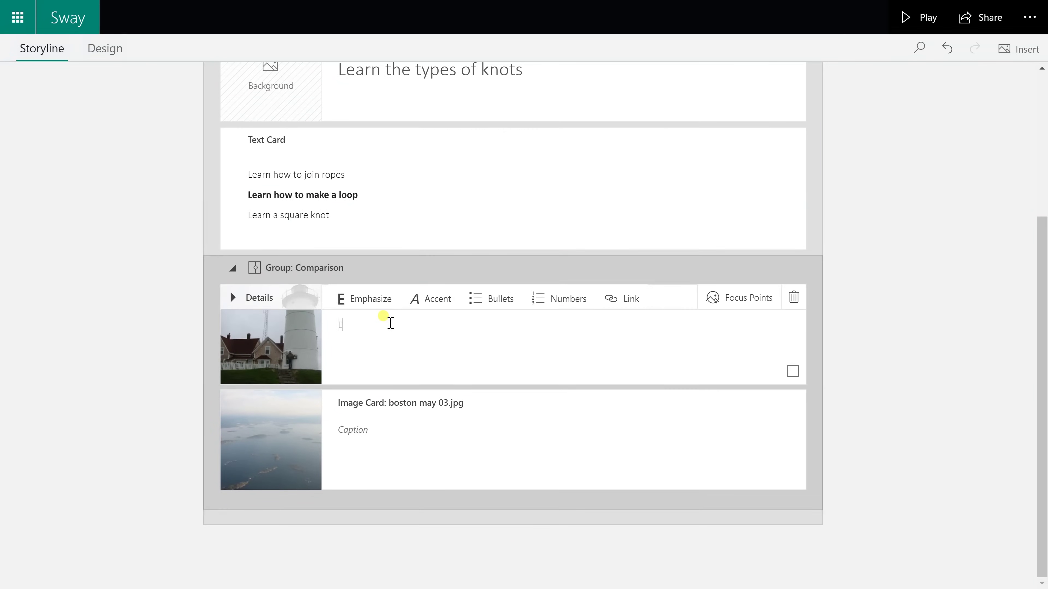
type("ighthouse")
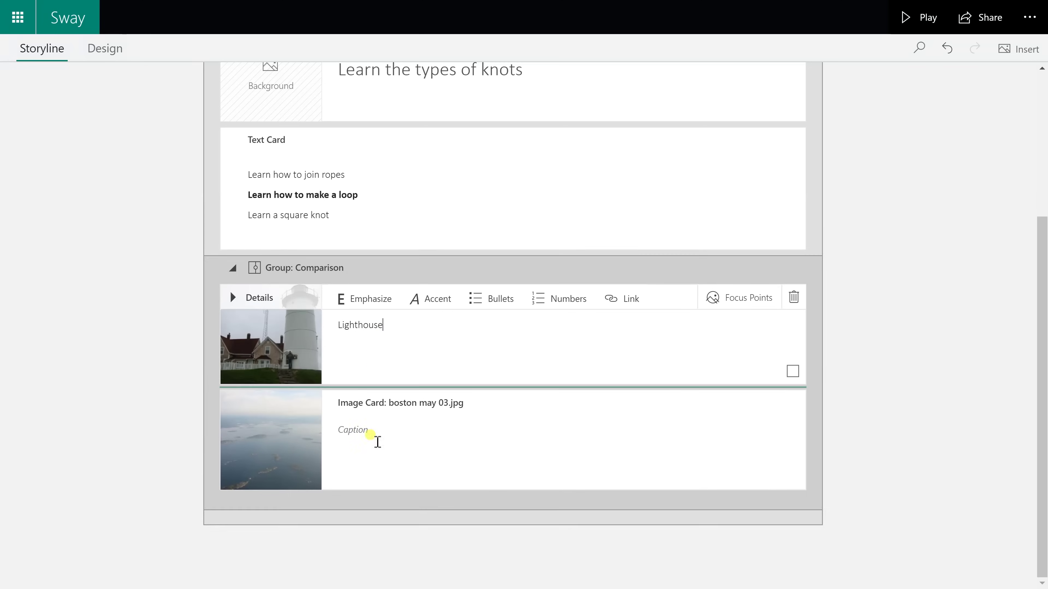
left_click(378, 432)
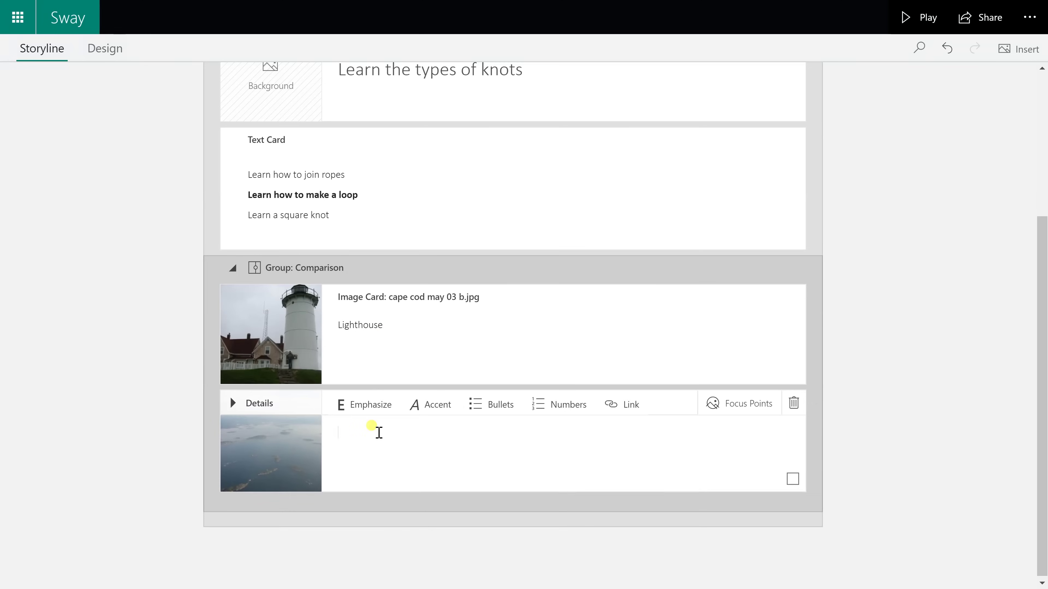
type("Water with islands")
key("ctrl+Home")
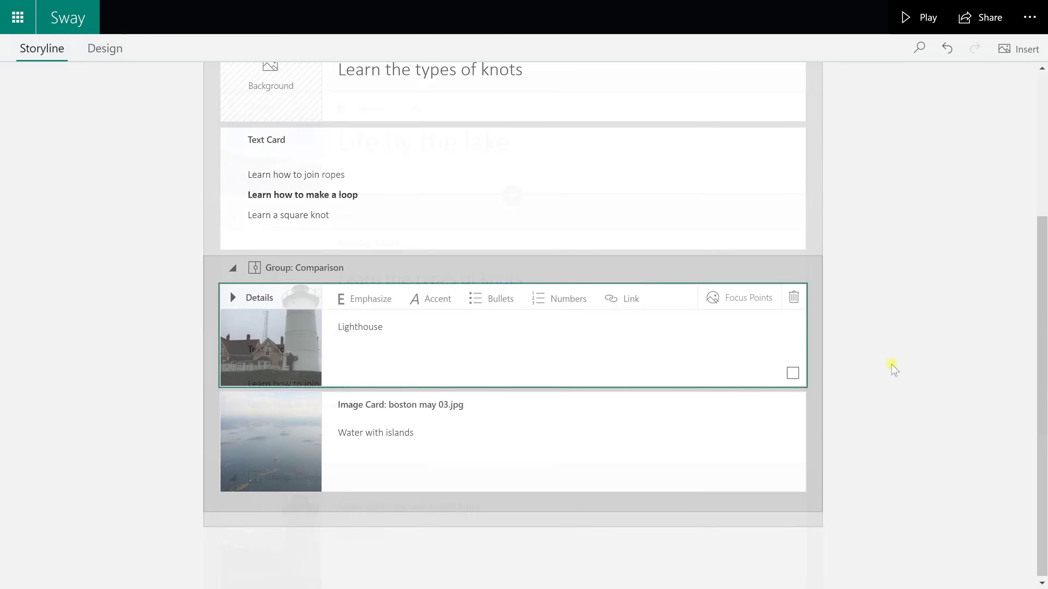
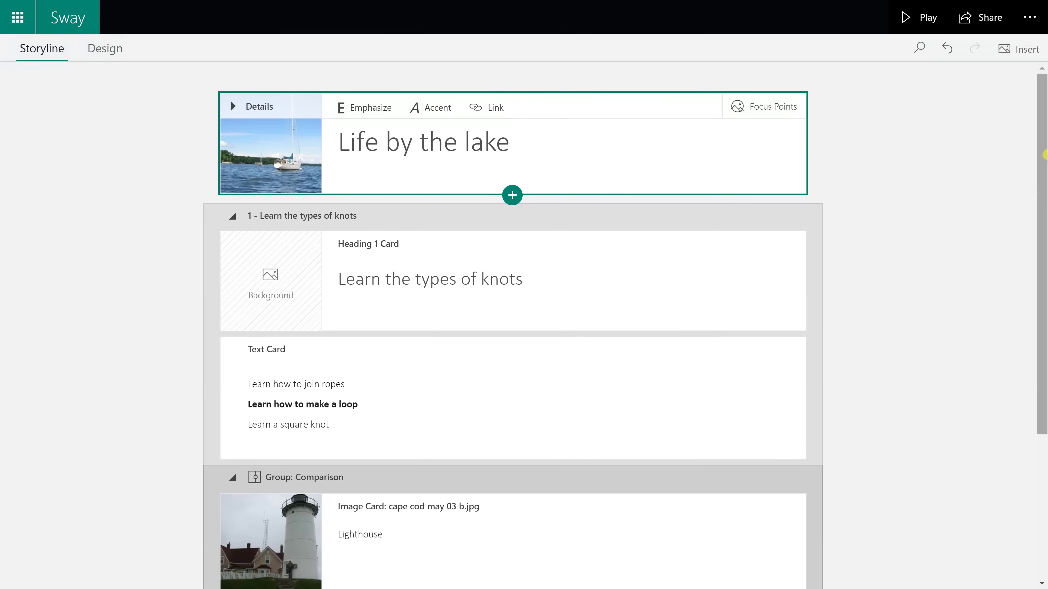
Preview the Sway's design from the title image through to the knots section and its image comparison.
mouse_move(1043, 159)
left_mouse_down()
mouse_move(1041, 263)
mouse_move(1044, 153)
left_mouse_up()
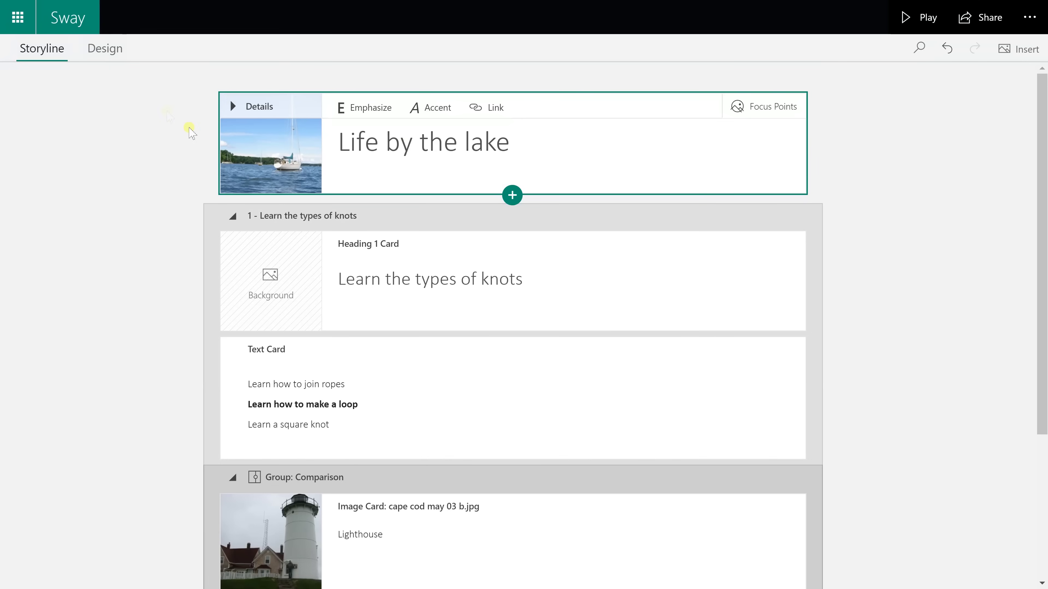
left_click(110, 52)
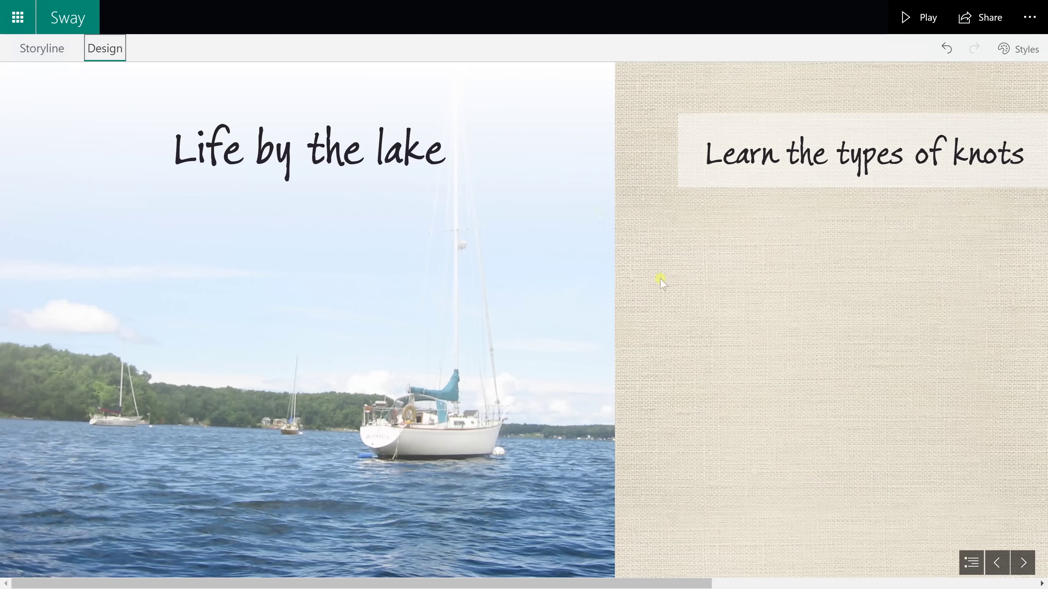
left_click_drag(613, 582, 665, 582)
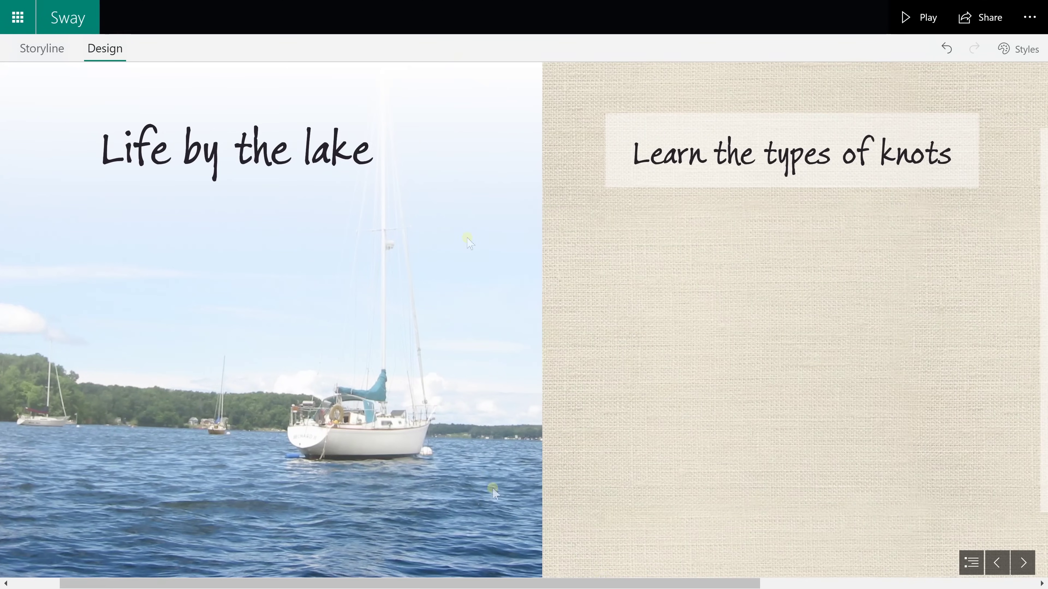
left_click_drag(604, 580, 606, 581)
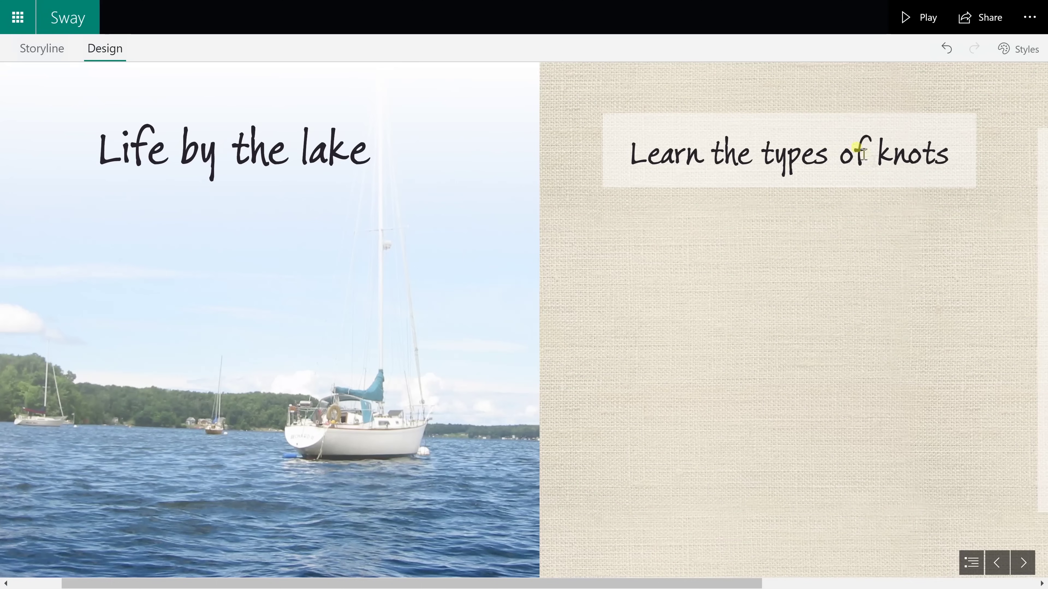
left_click_drag(521, 581, 799, 582)
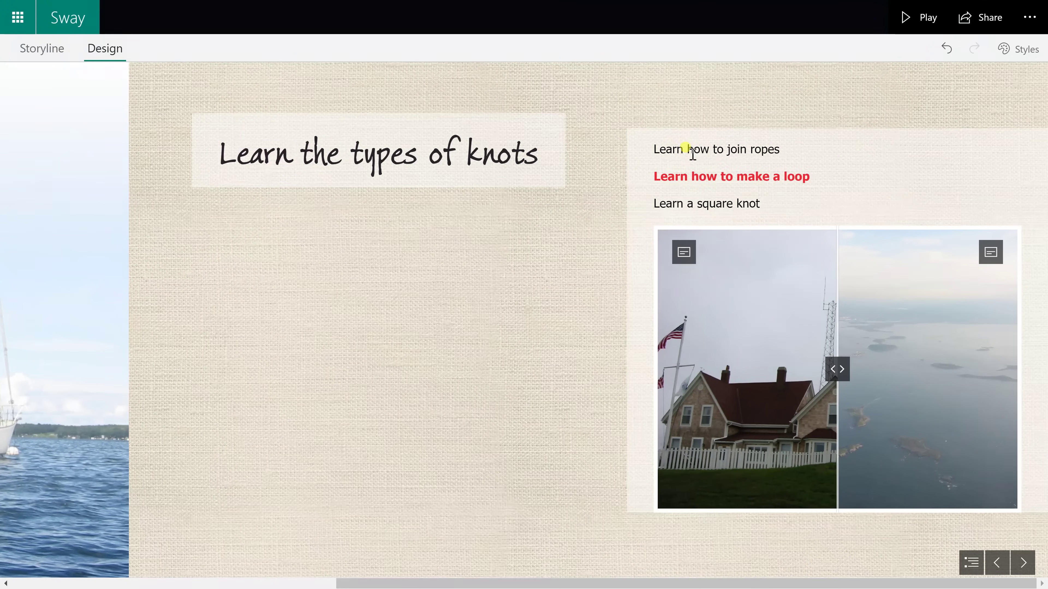
Inspect the emphasized loop line and test the comparison divider between the lighthouse and water images.
left_click_drag(660, 177, 748, 176)
left_click(811, 177)
left_click(840, 371)
mouse_move(834, 370)
left_mouse_down()
mouse_move(790, 368)
mouse_move(854, 369)
mouse_move(782, 376)
mouse_move(849, 369)
mouse_move(840, 372)
left_mouse_up()
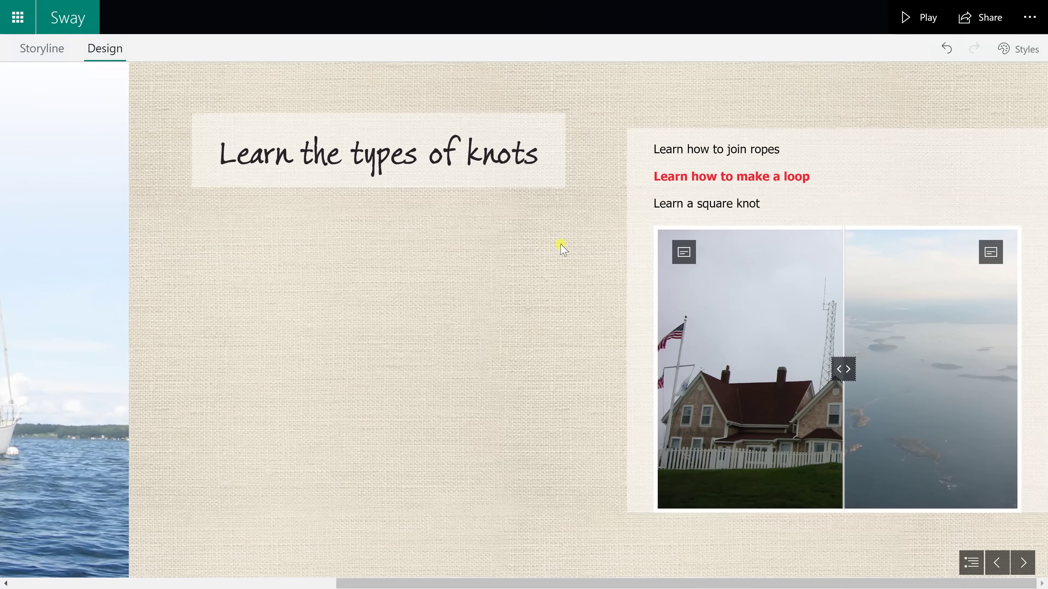
Set the Sway's layout style to Vertical and review the resulting page down to the knots section.
left_click(1022, 53)
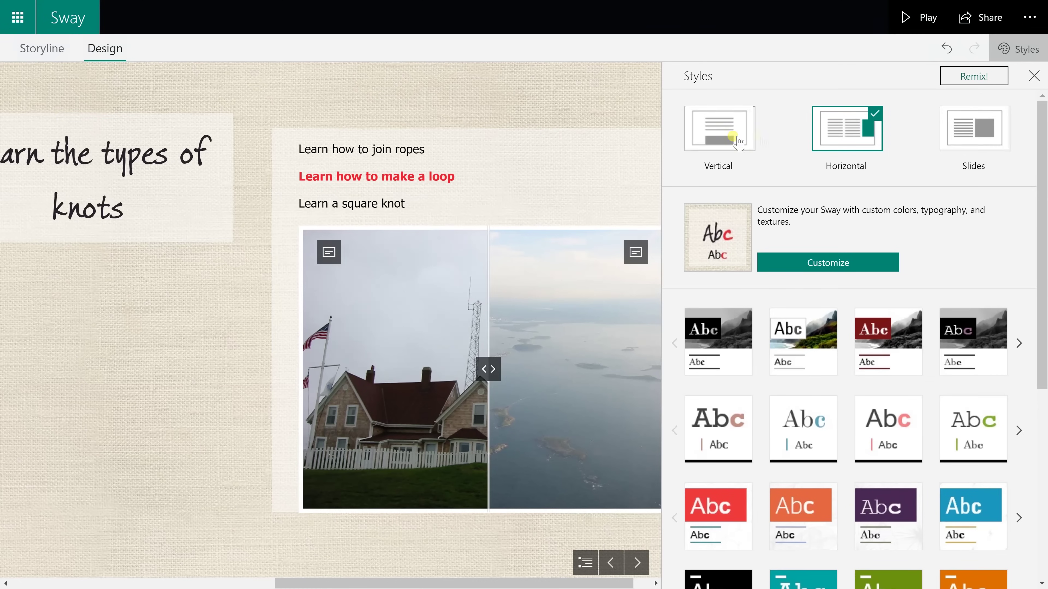
left_click(720, 136)
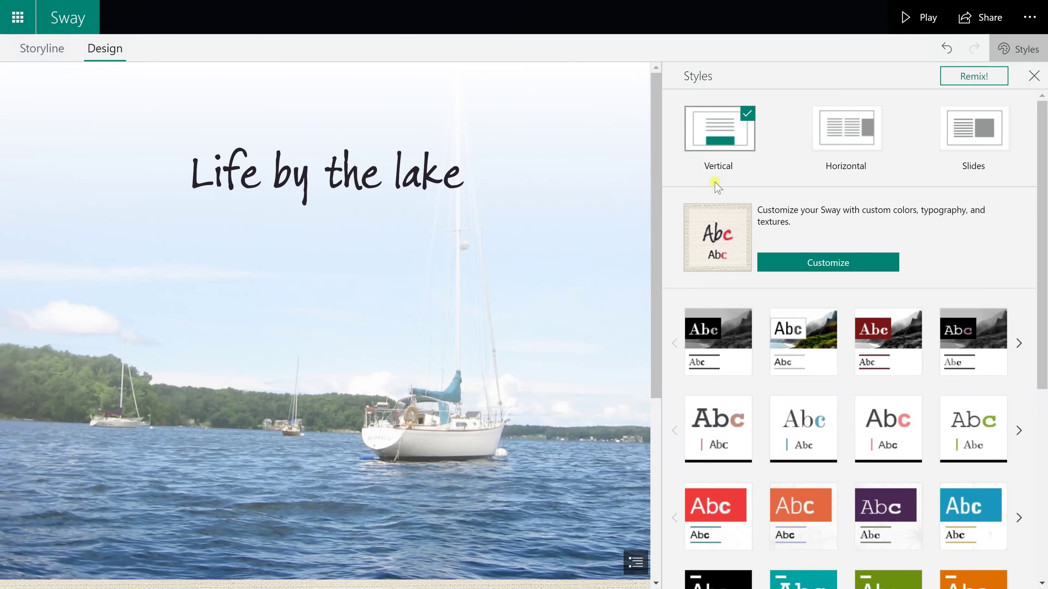
scroll(452, 236, "down", 5)
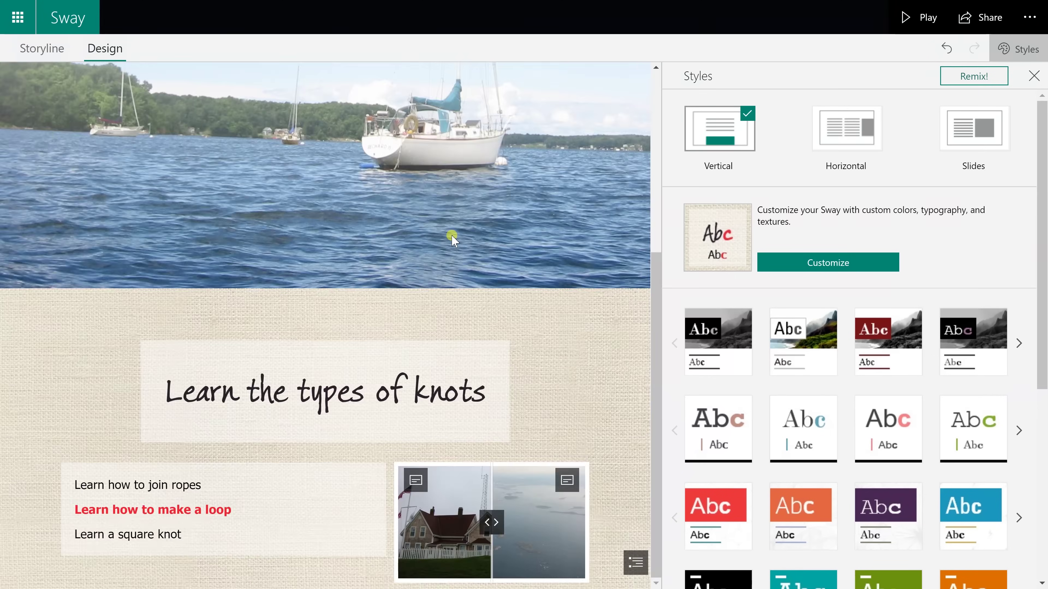
Customize the style colors with the sailboat photo as color inspiration and the dark green palette.
left_click(772, 264)
left_click(716, 253)
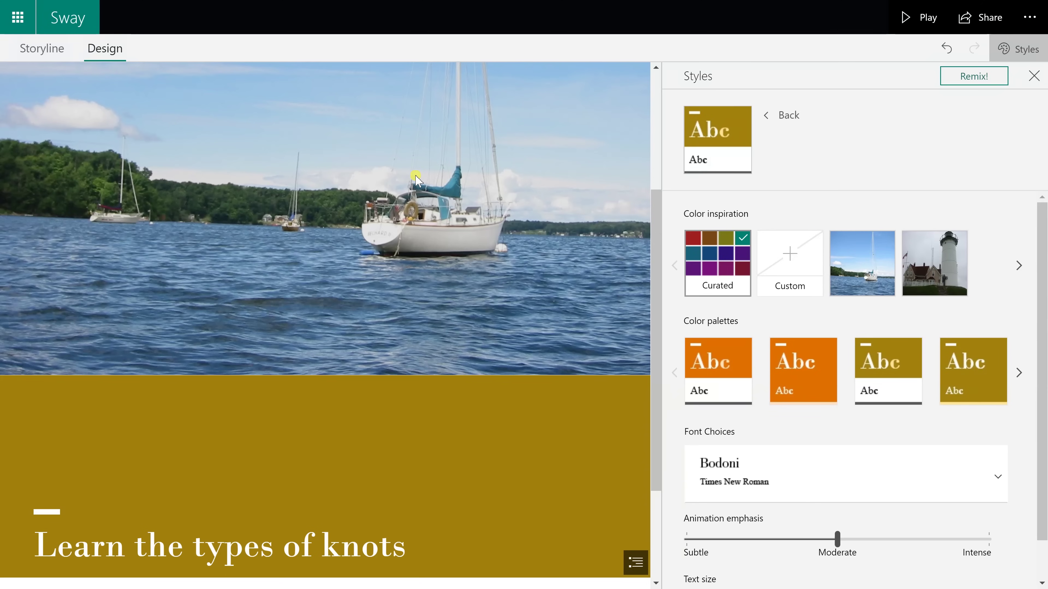
left_click(850, 263)
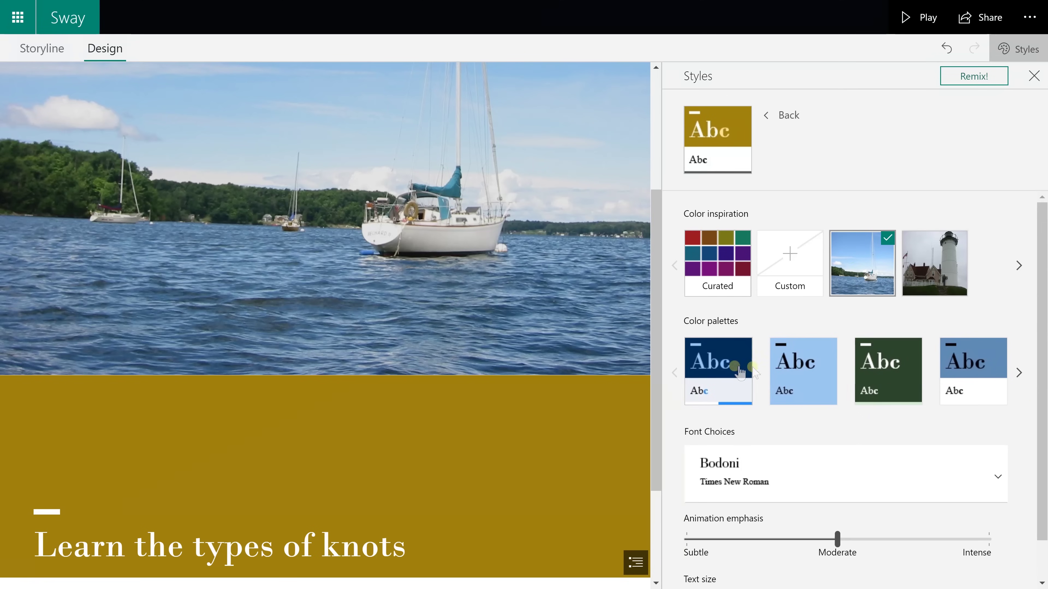
left_click(779, 375)
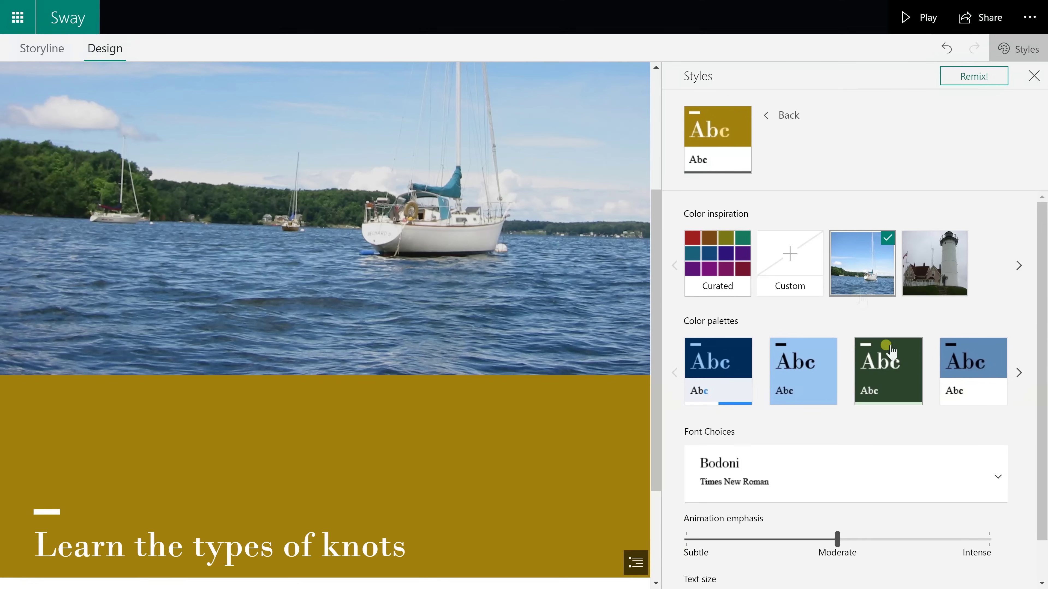
left_click(854, 250)
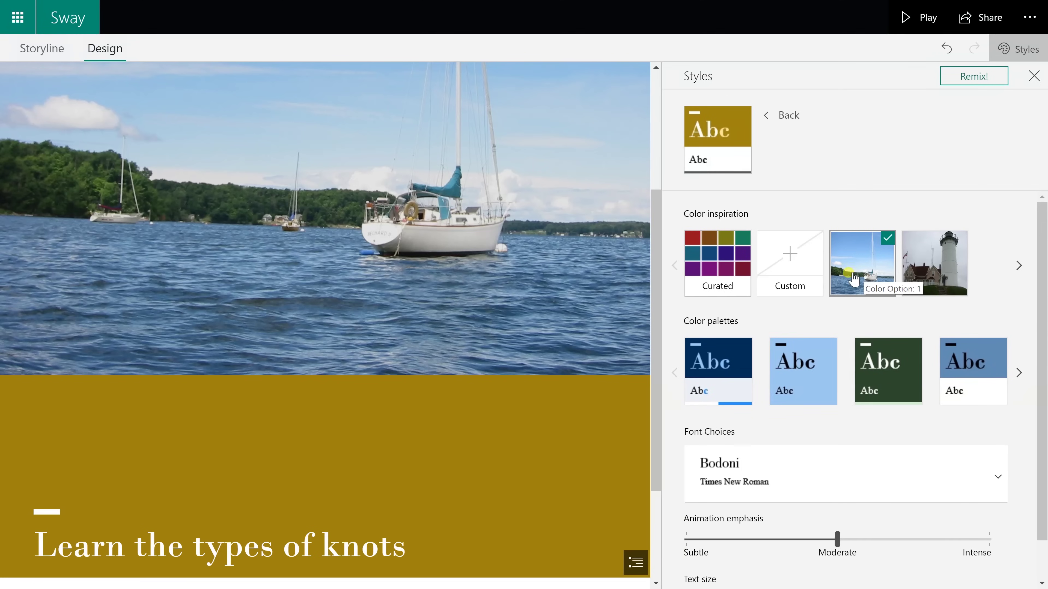
left_click(881, 363)
scroll(438, 356, "down", 3)
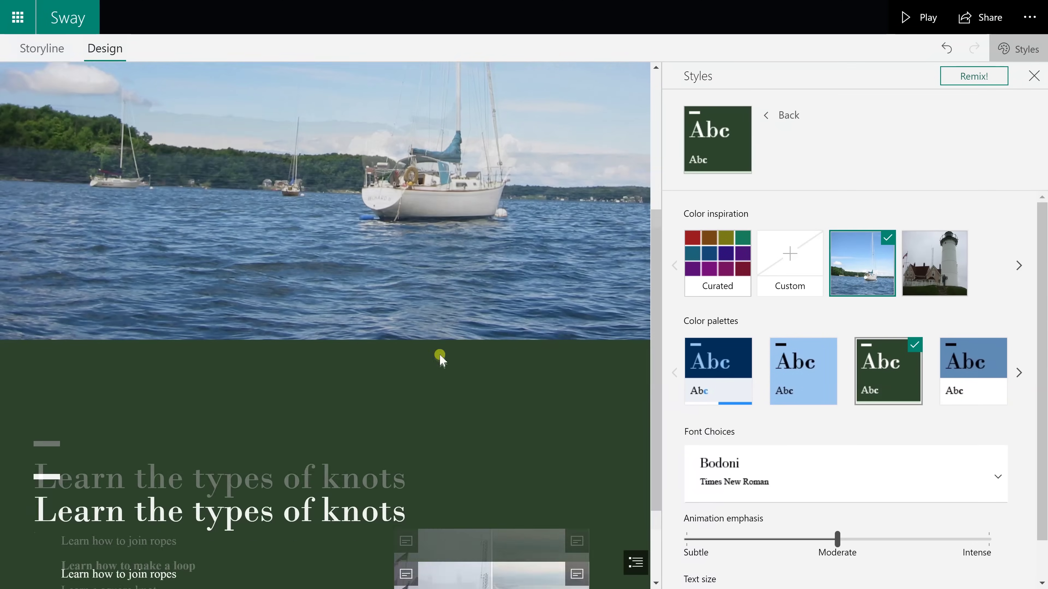
Try the red heading style, Style 3 Variation 1, and check it on the knots section.
left_click(782, 115)
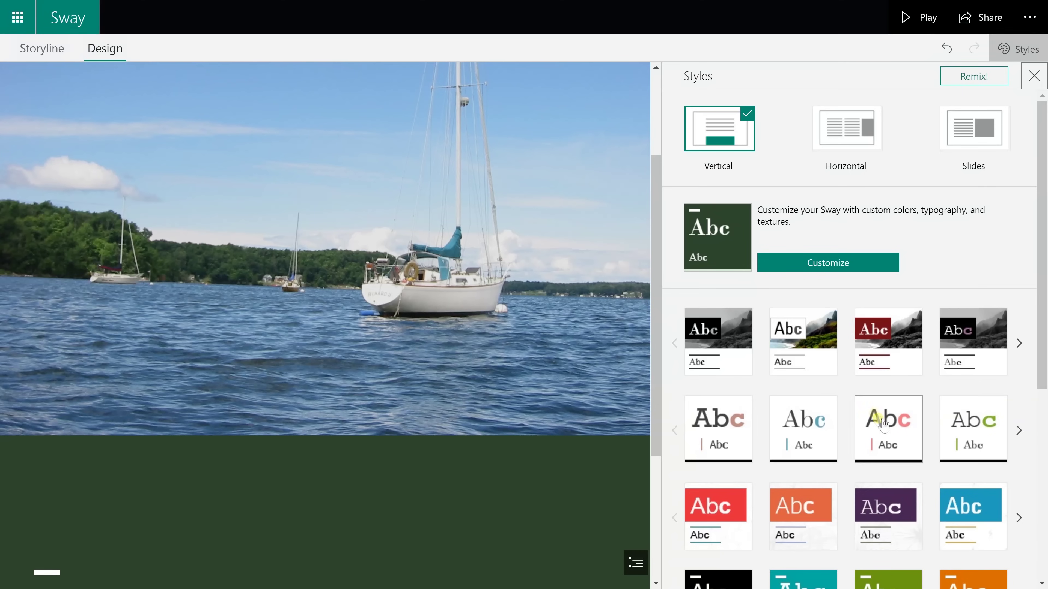
scroll(1044, 289, "down", 5)
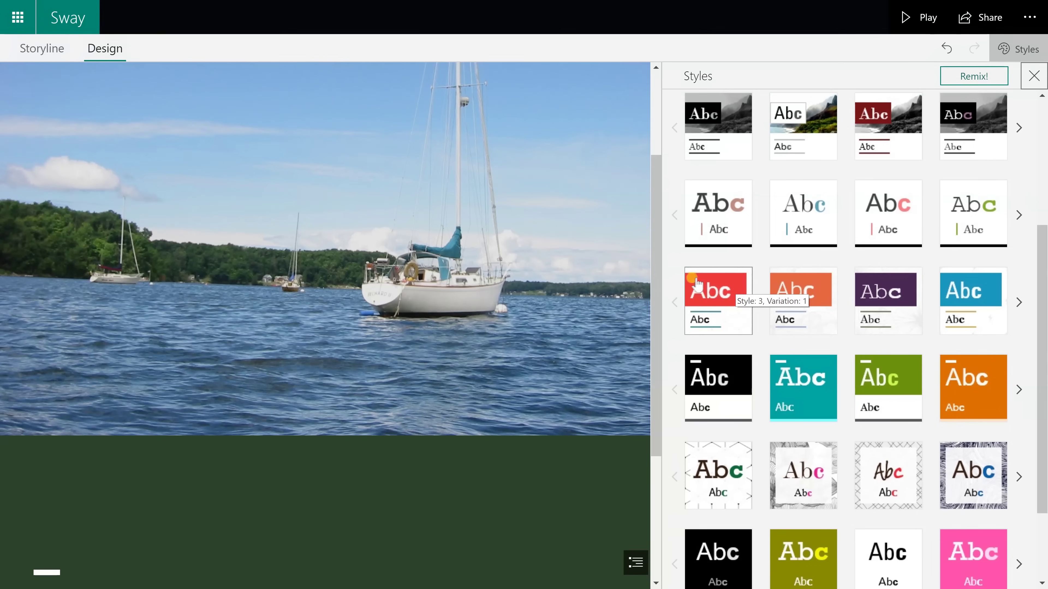
left_click(694, 294)
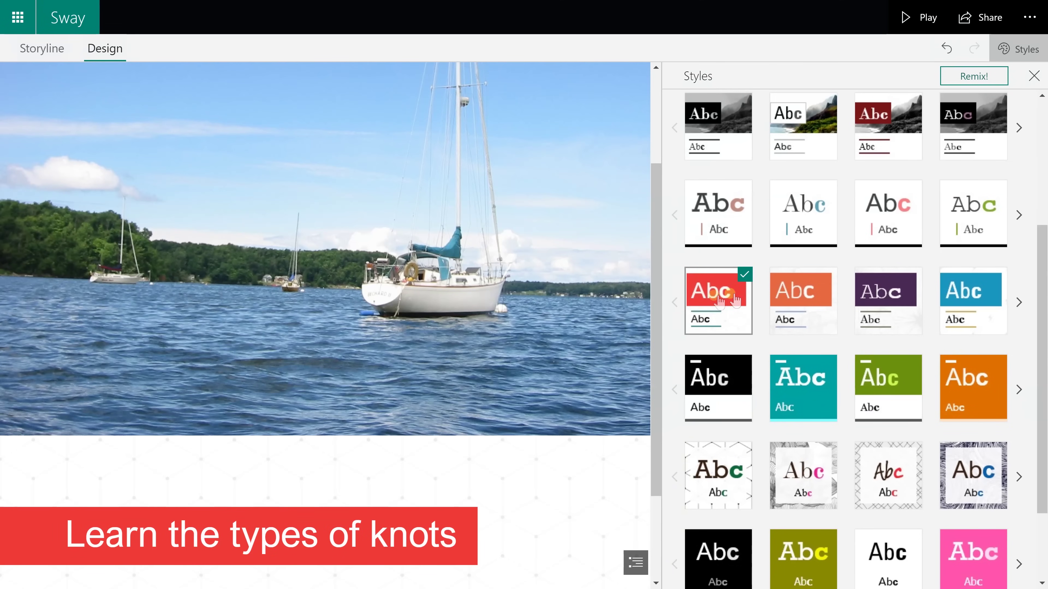
scroll(621, 304, "down", 3)
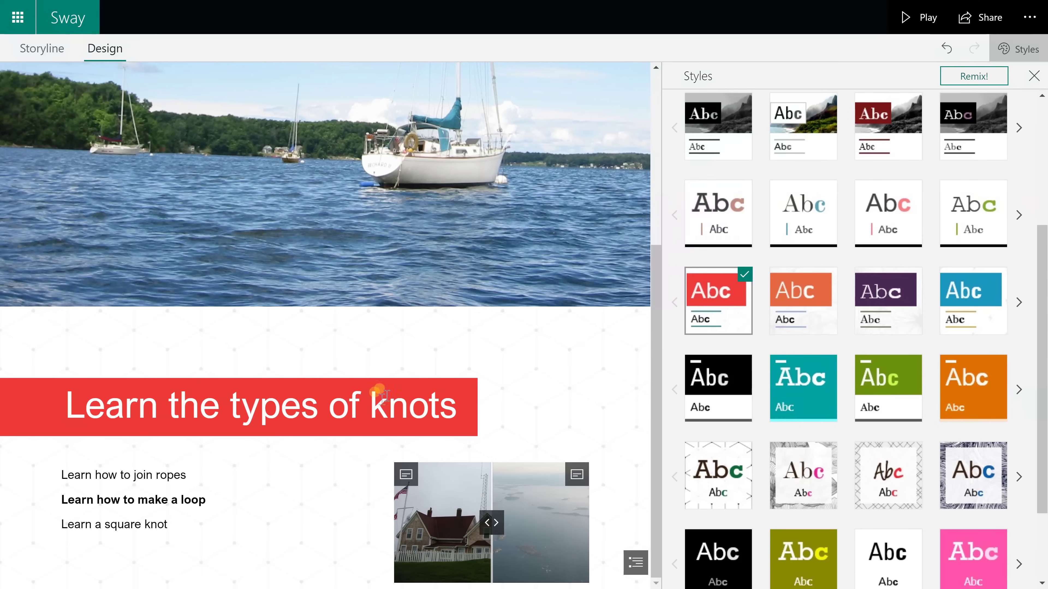
scroll(712, 318, "down", 2)
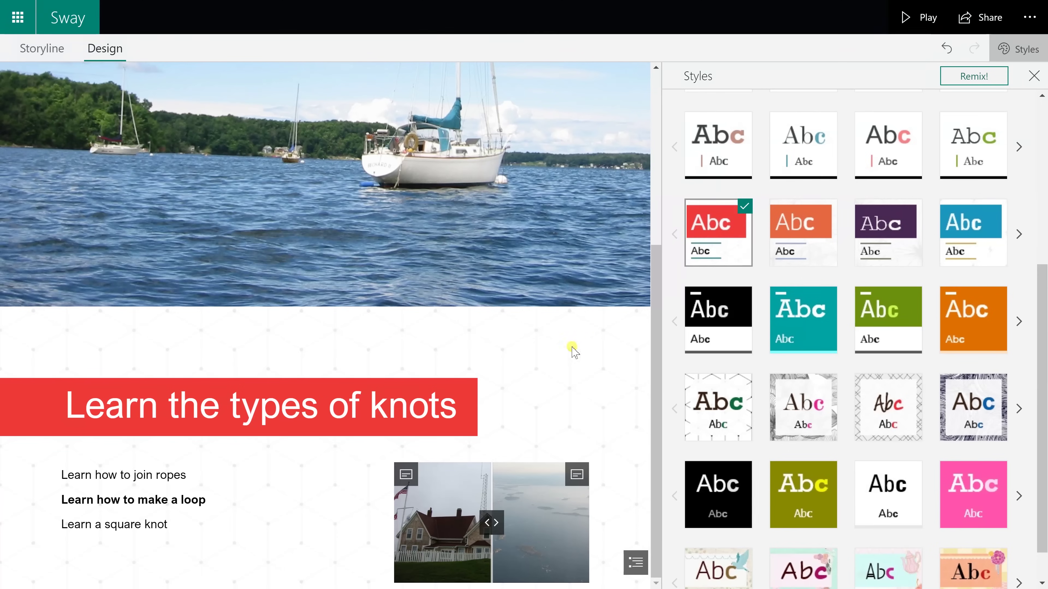
Try the white geometric-pattern style and replace it with the pastel mint and pink style.
left_click(729, 391)
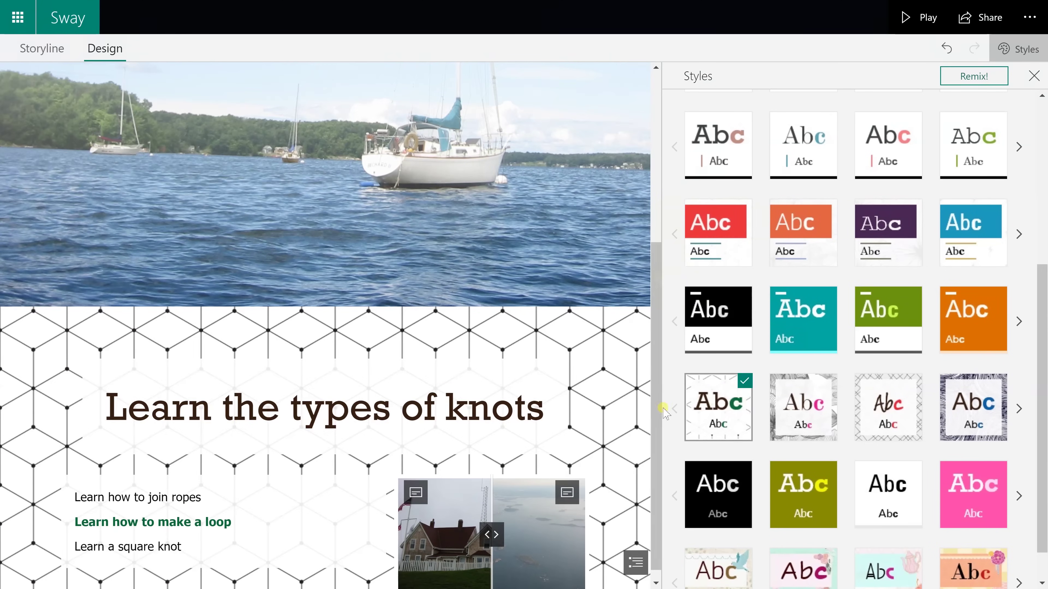
scroll(859, 466, "down", 1)
left_click(875, 529)
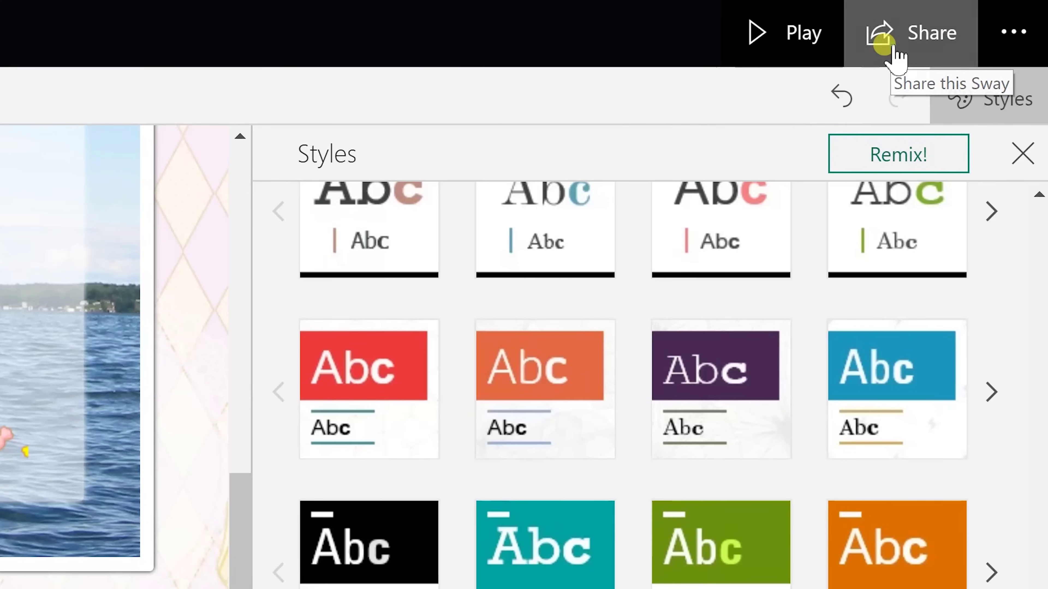
Share the Sway with anyone with a link, keeping the invitation on view, and select the share link.
left_click(969, 28)
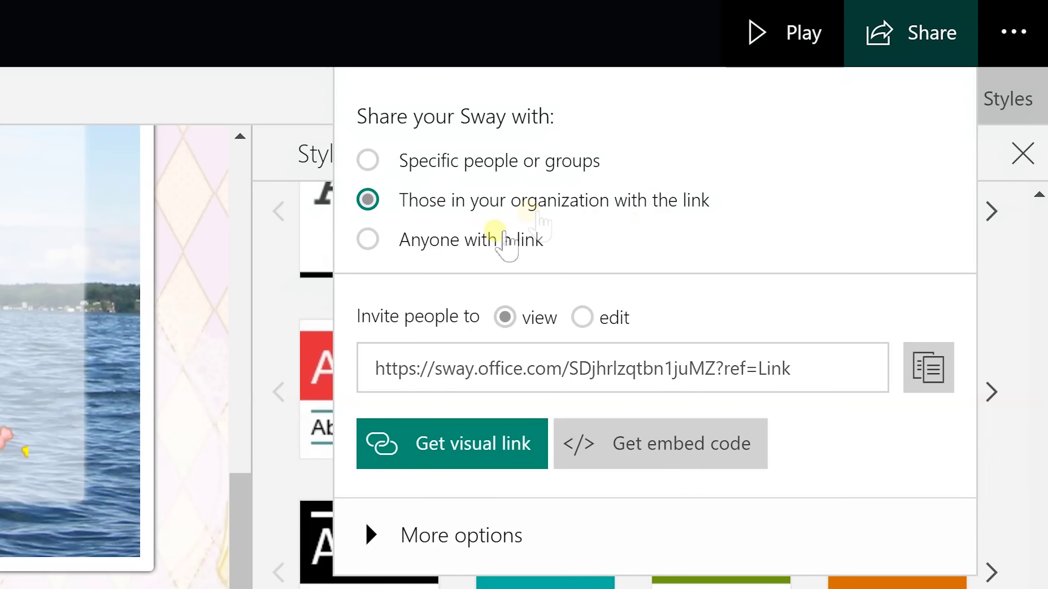
left_click(493, 242)
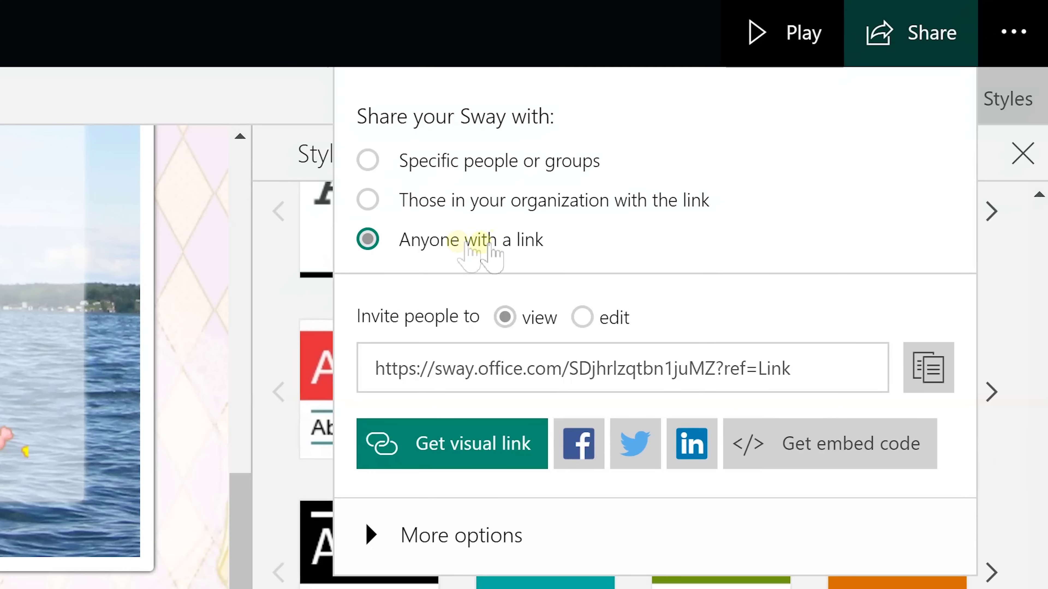
left_click(516, 373)
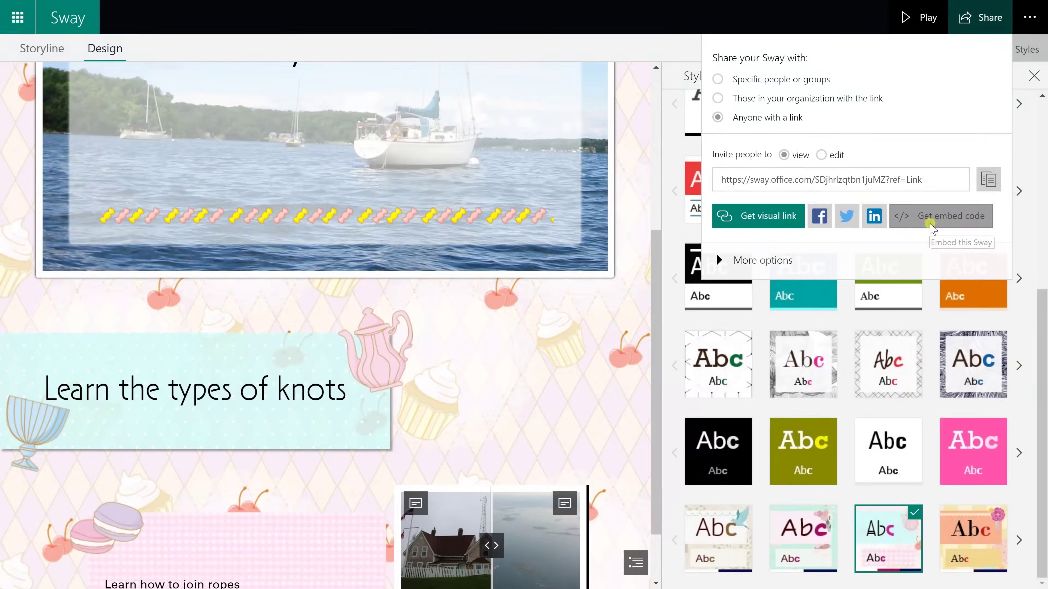
View the Sway's embed code, close it, and return to the title image in the preview.
left_click(809, 462)
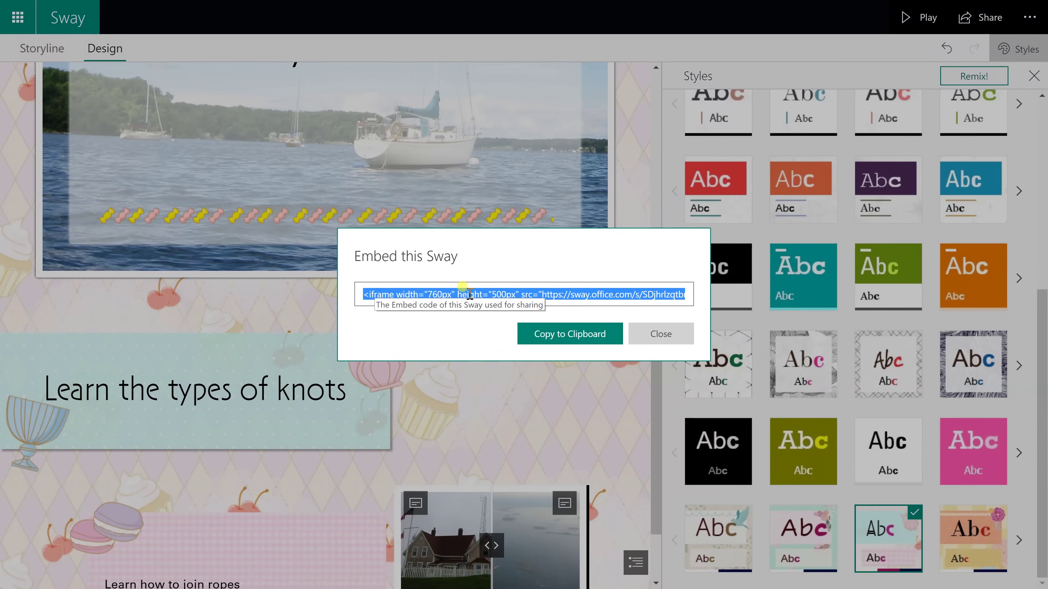
left_click(661, 333)
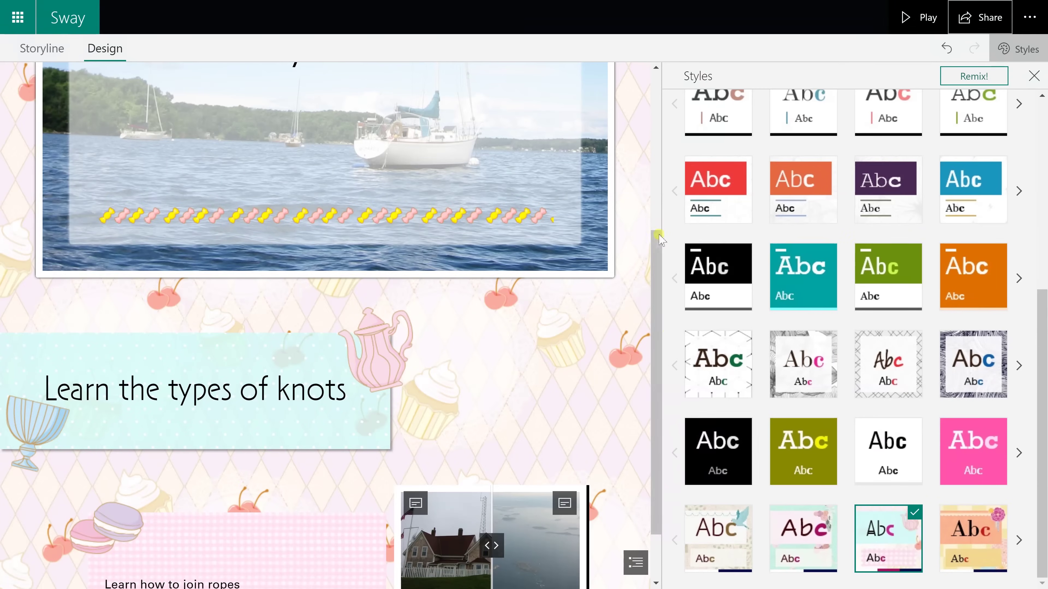
left_click_drag(657, 234, 657, 89)
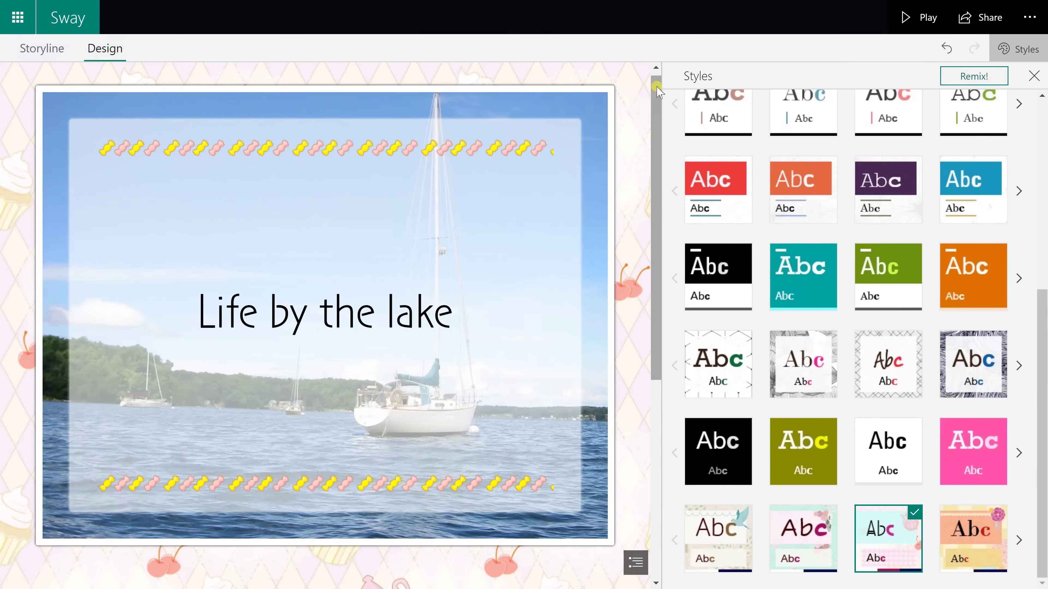